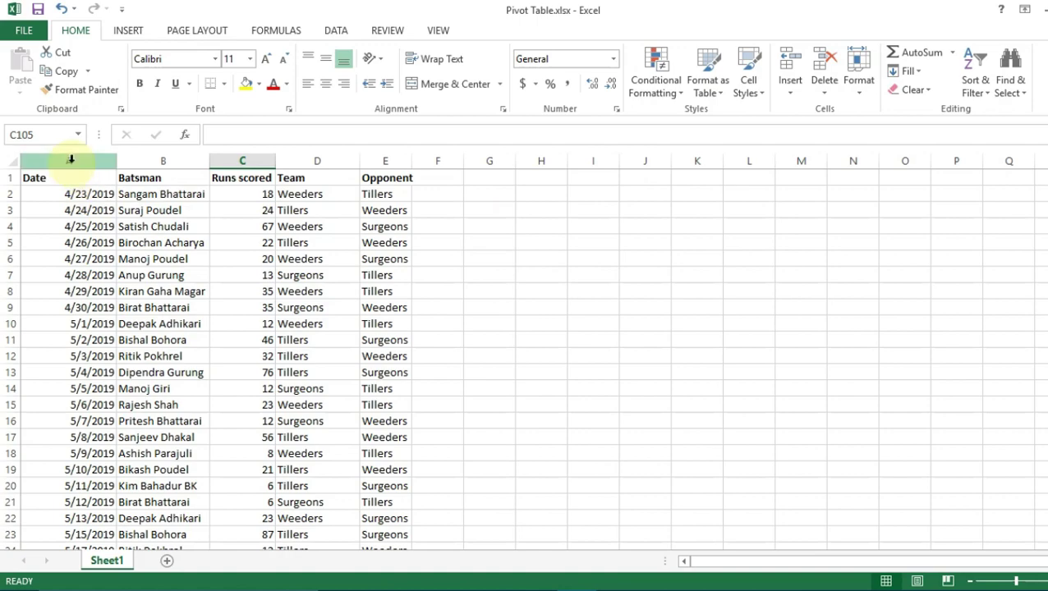
Examine the Date, Batsman, Runs scored, Team and Opponent columns of the match data on Sheet1
click(396, 210)
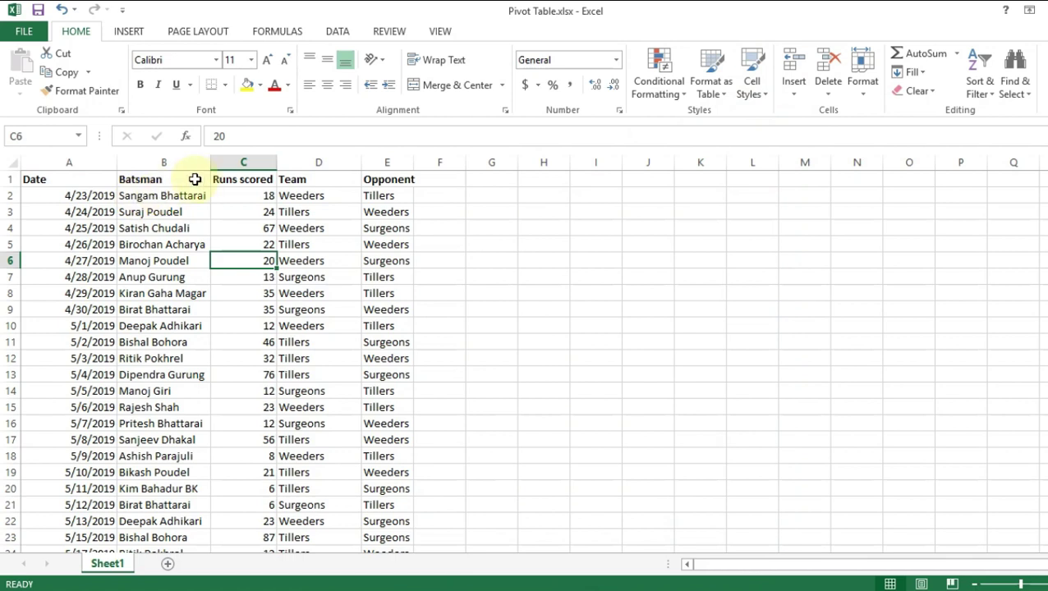
drag(158, 198, 157, 243)
drag(75, 198, 76, 233)
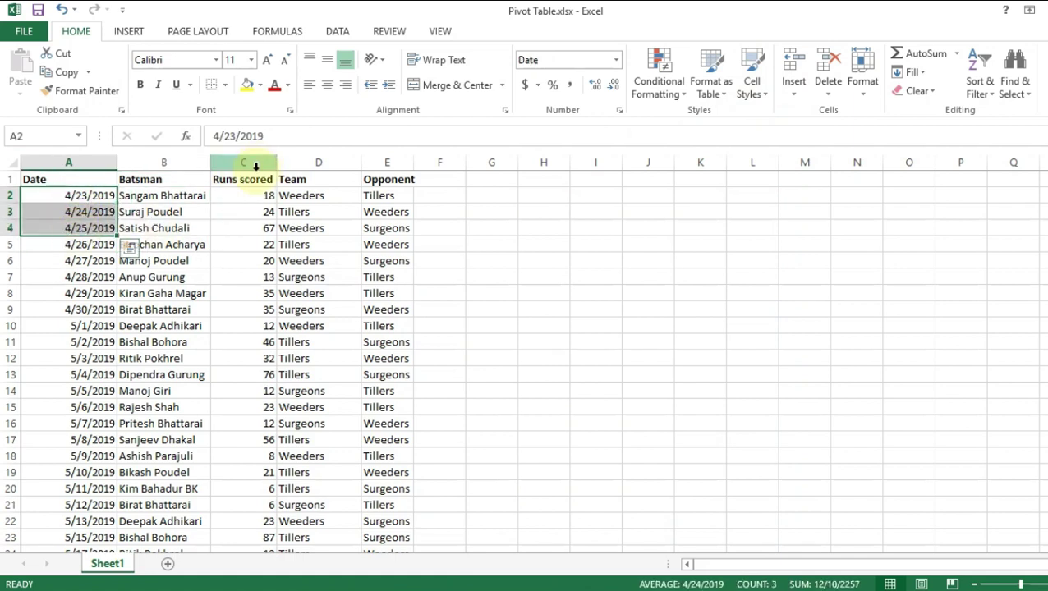
drag(250, 196, 251, 229)
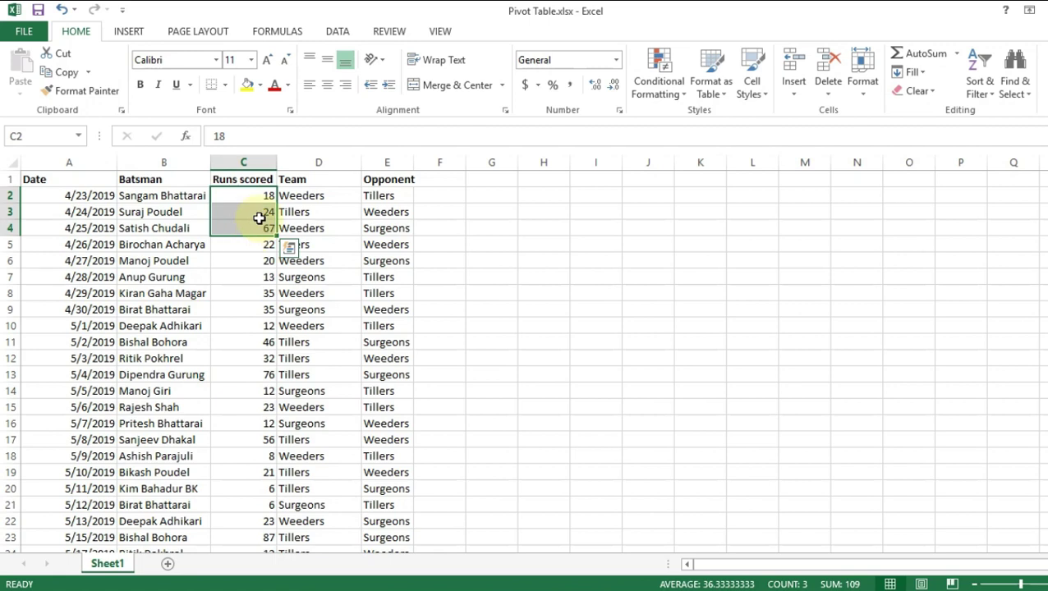
click(318, 162)
drag(304, 197, 308, 232)
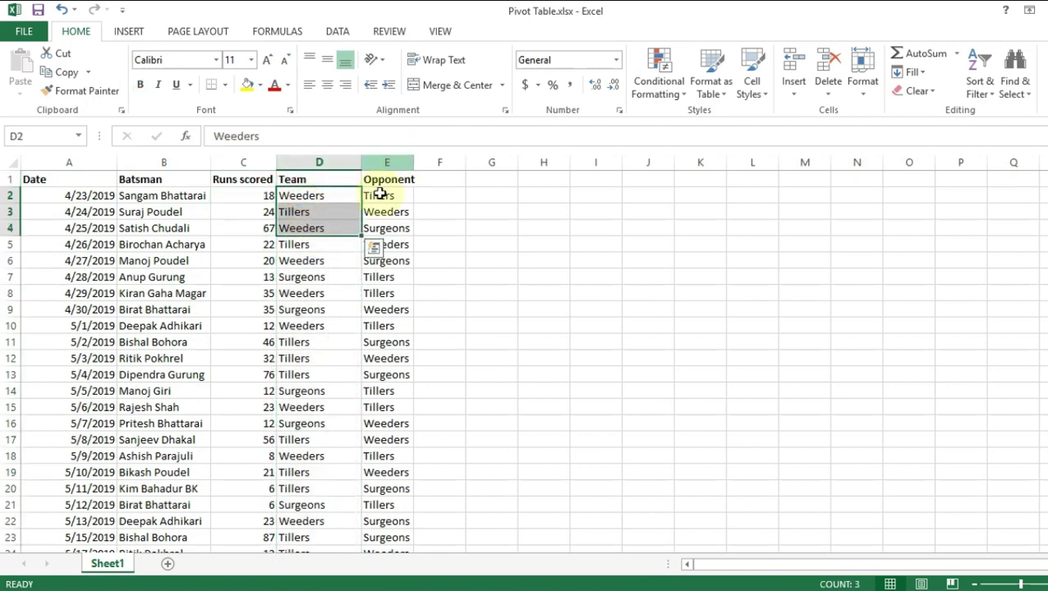
drag(371, 202, 374, 236)
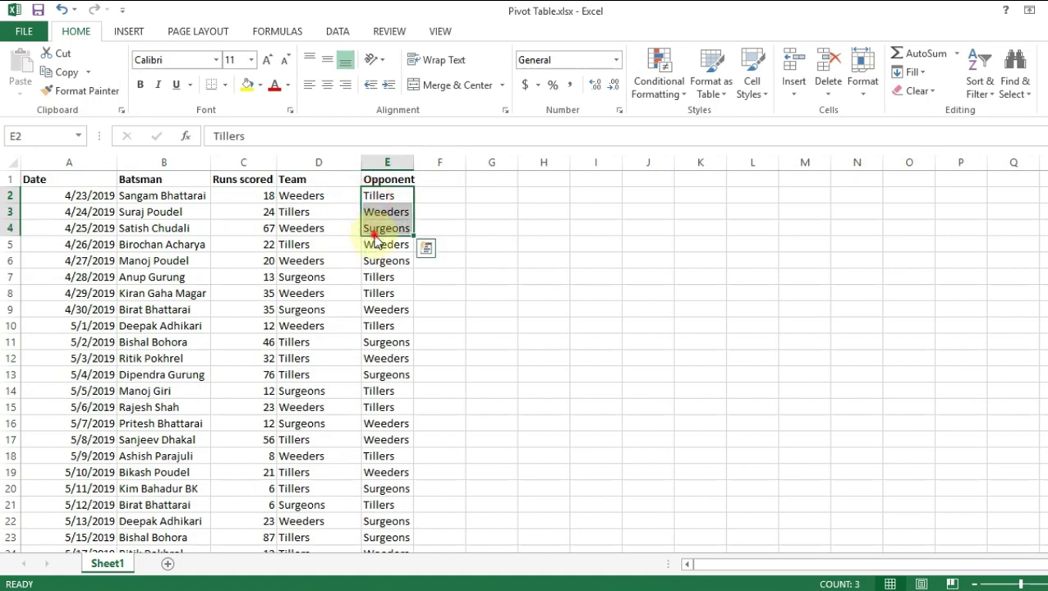
click(169, 229)
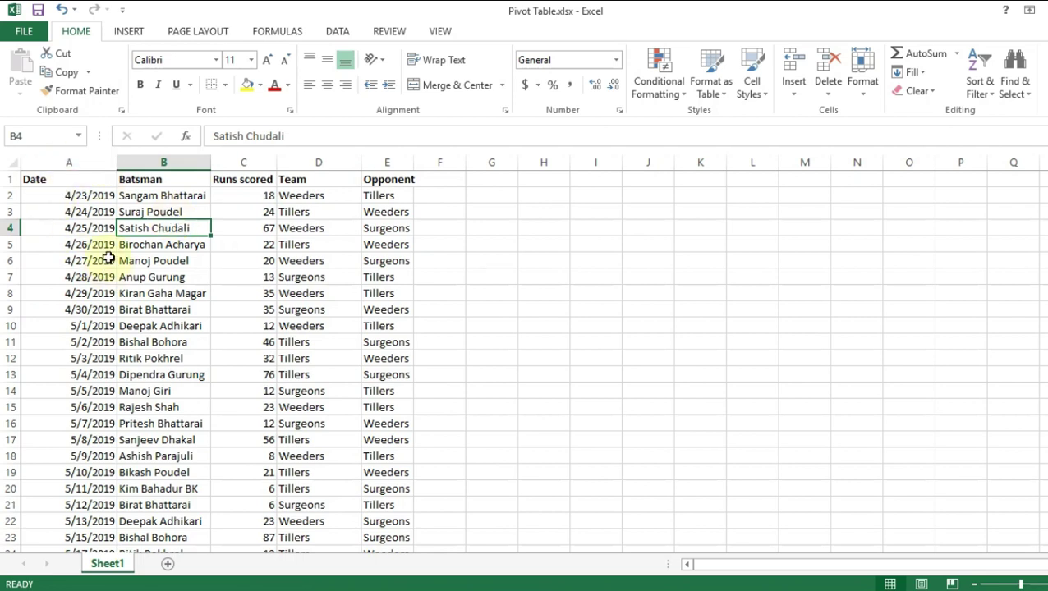
Create a PivotTable from the range Sheet1!$A$1:$E$97 and place it on a new worksheet
click(78, 194)
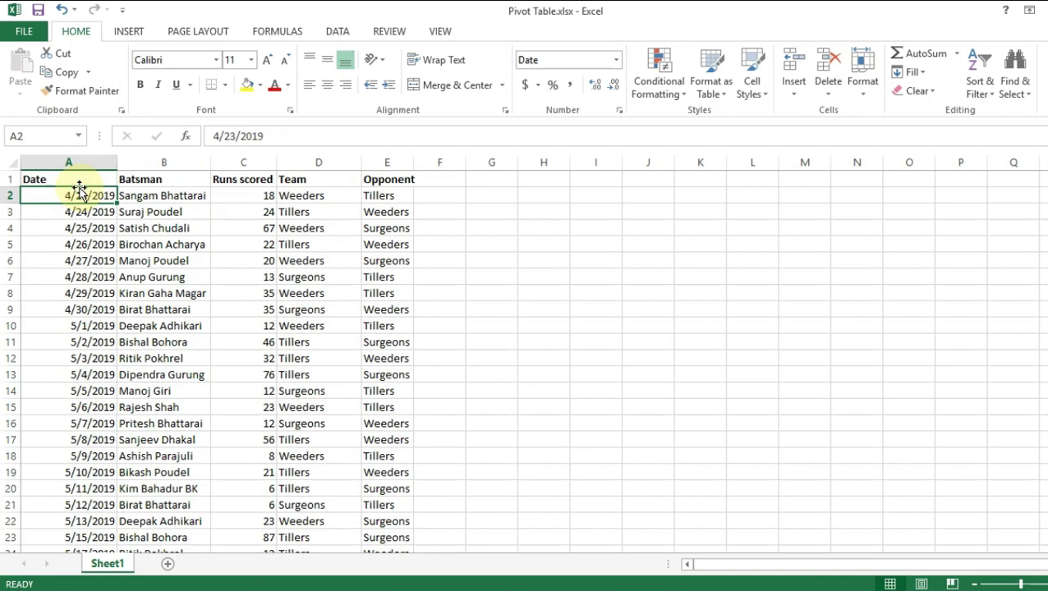
click(78, 182)
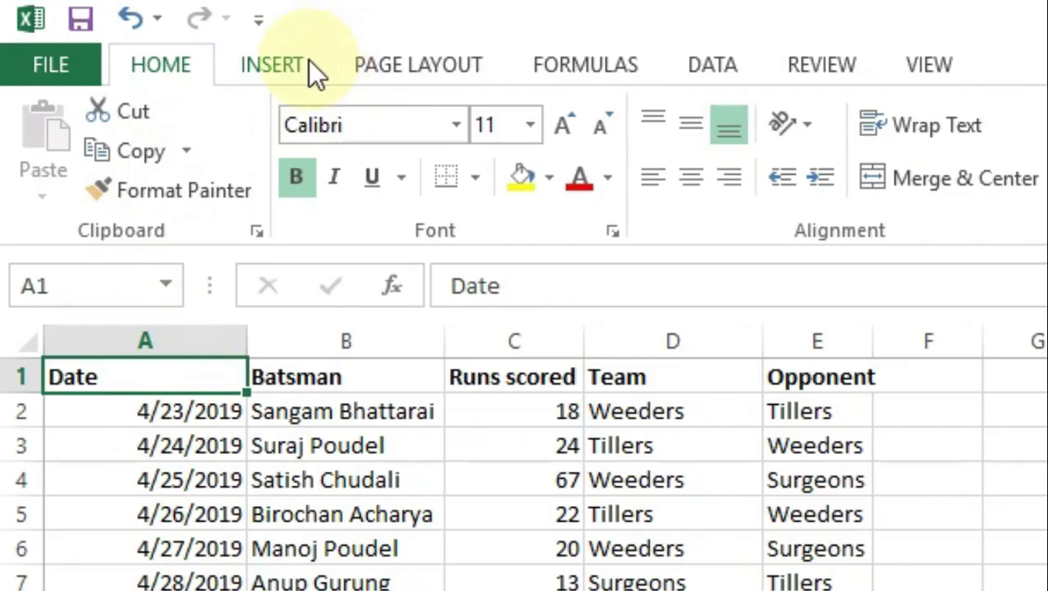
click(145, 29)
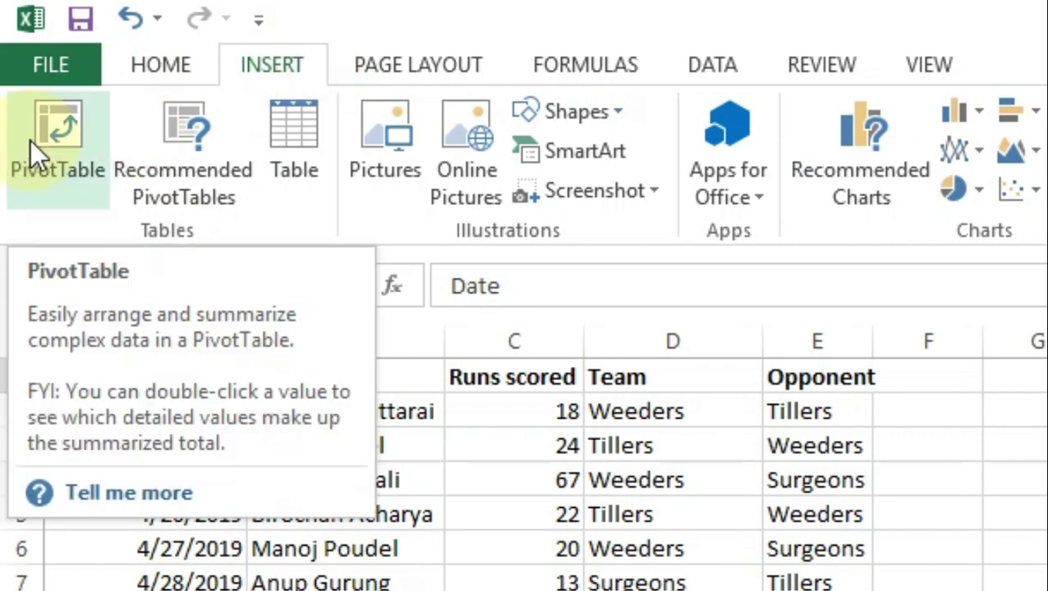
click(31, 139)
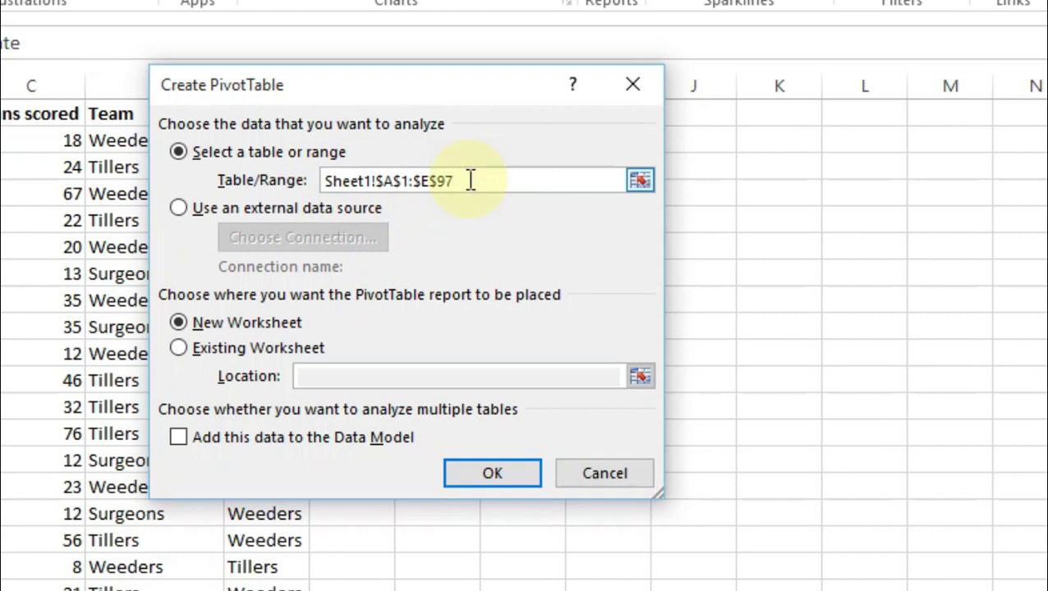
click(247, 323)
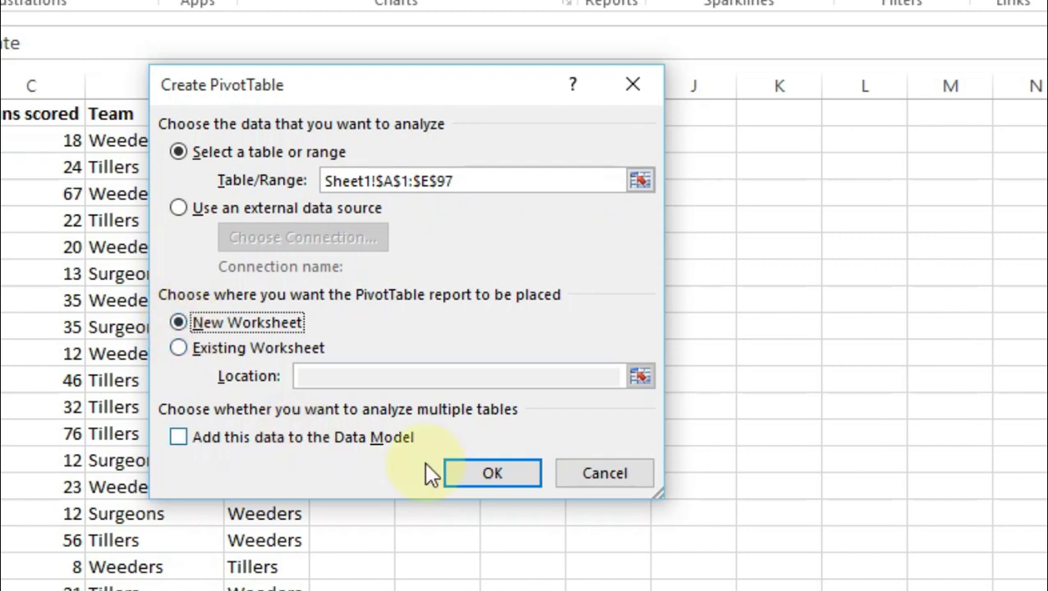
click(492, 473)
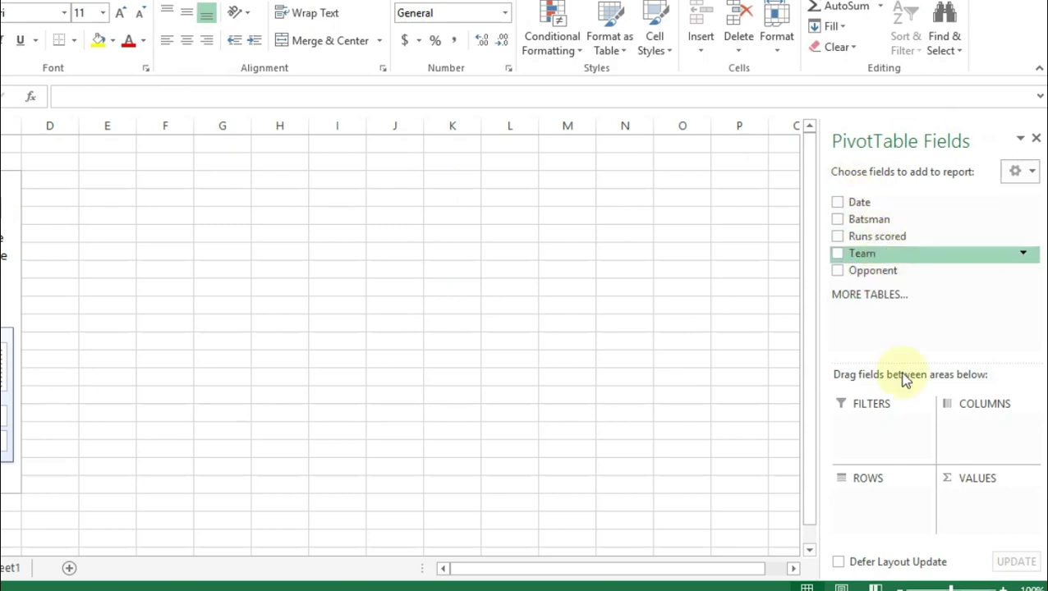
Add the Batsman field to the PivotTable's rows and the Runs scored field to its values
click(894, 503)
click(967, 502)
click(895, 513)
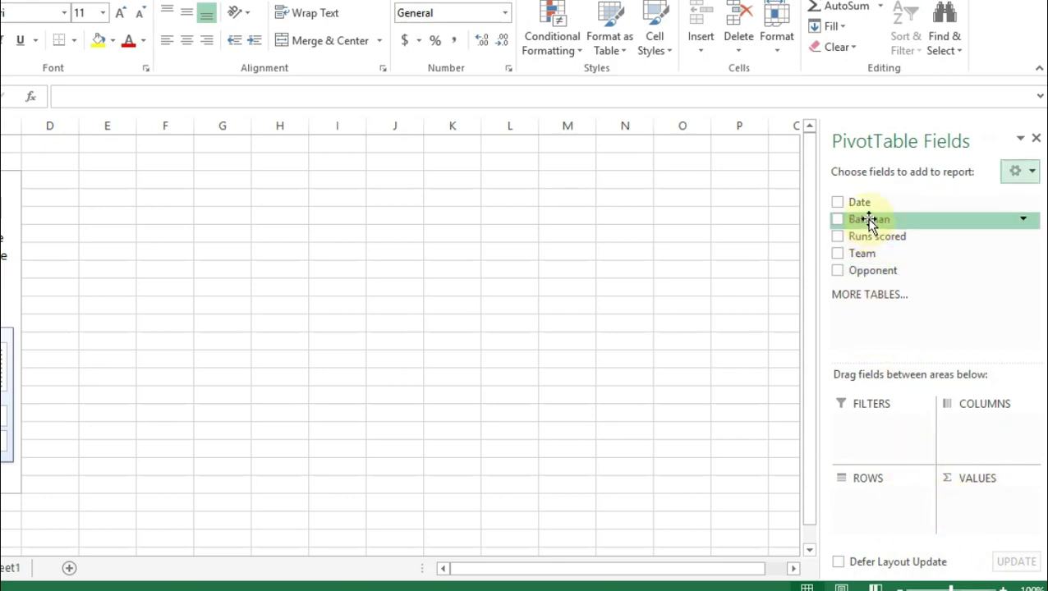
drag(869, 220, 864, 506)
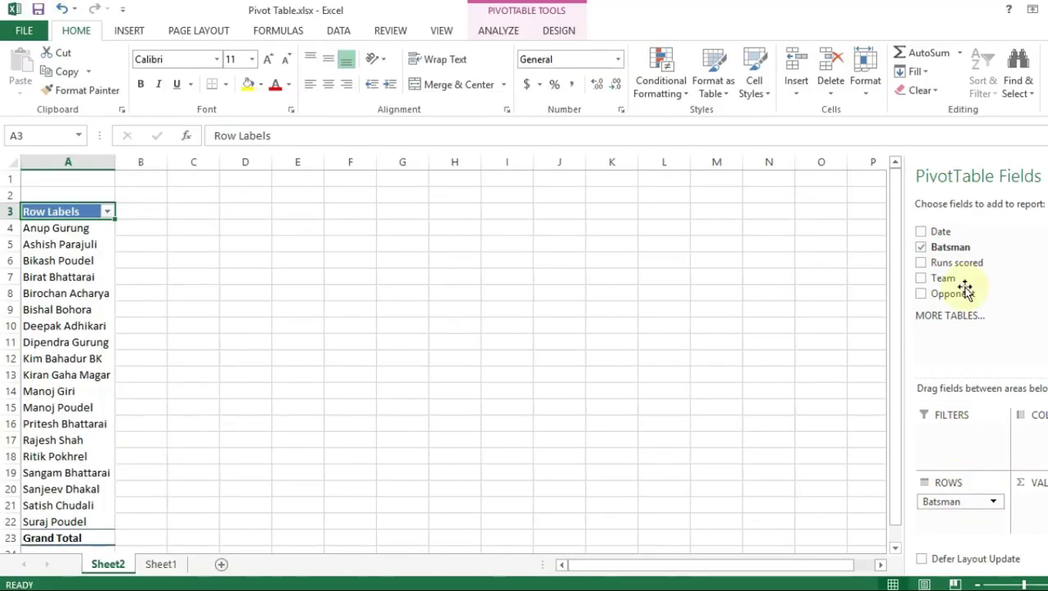
drag(967, 267, 1039, 516)
scroll(272, 327, down, 7)
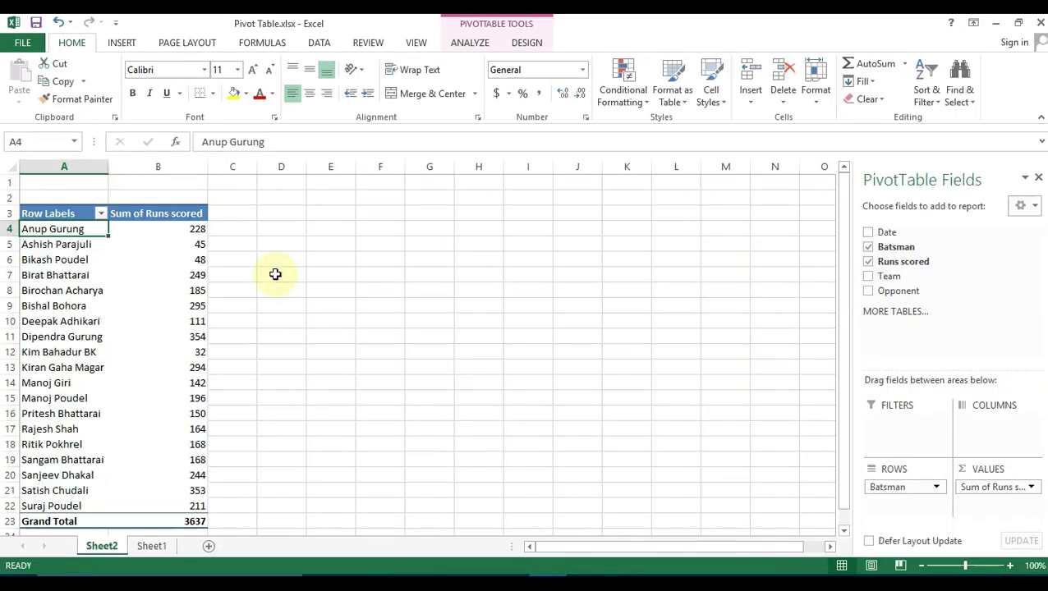
click(38, 244)
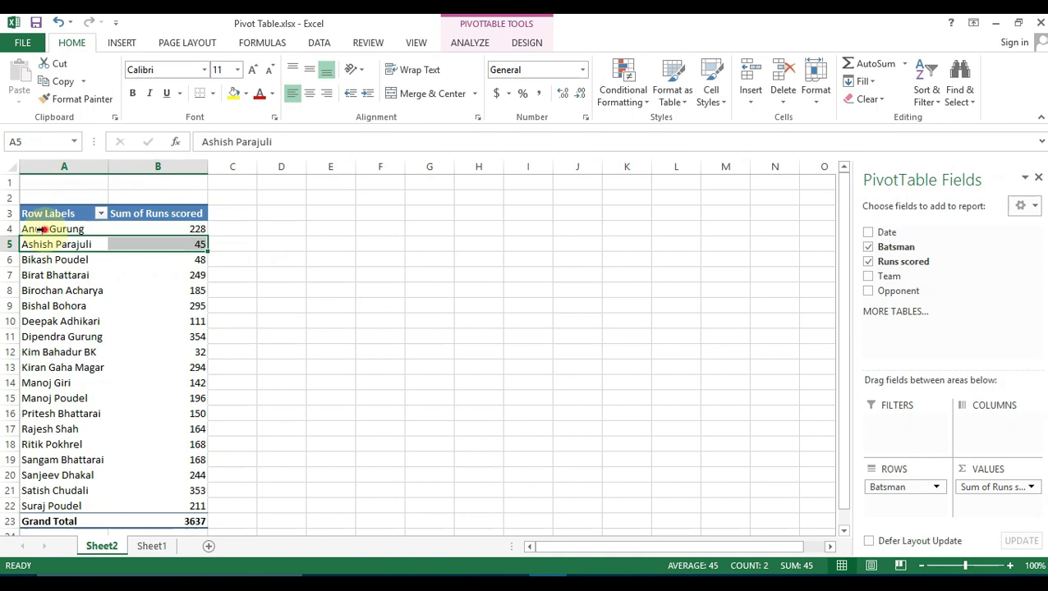
click(42, 230)
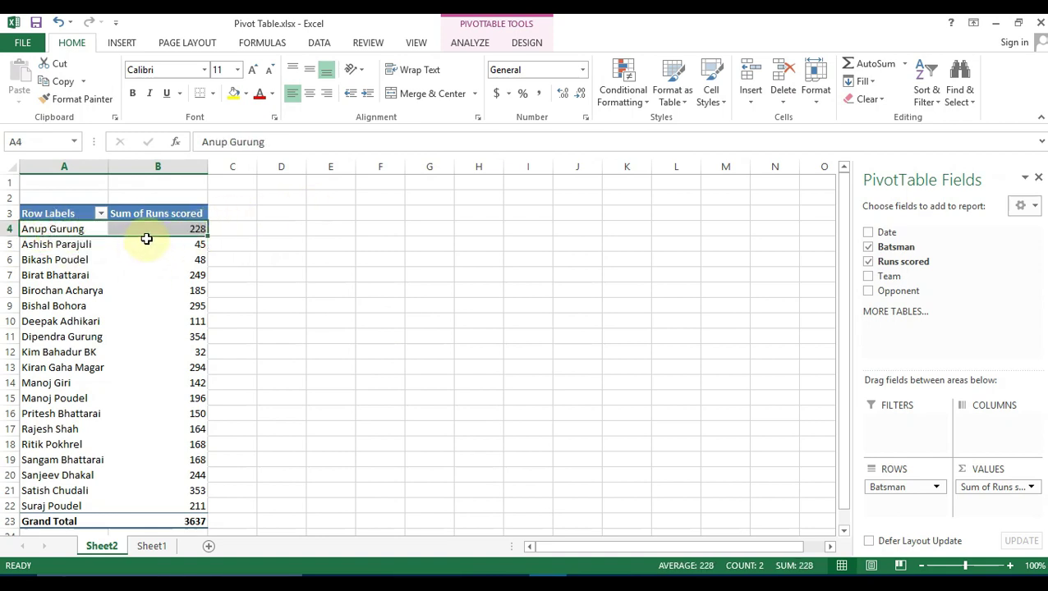
click(62, 244)
click(133, 230)
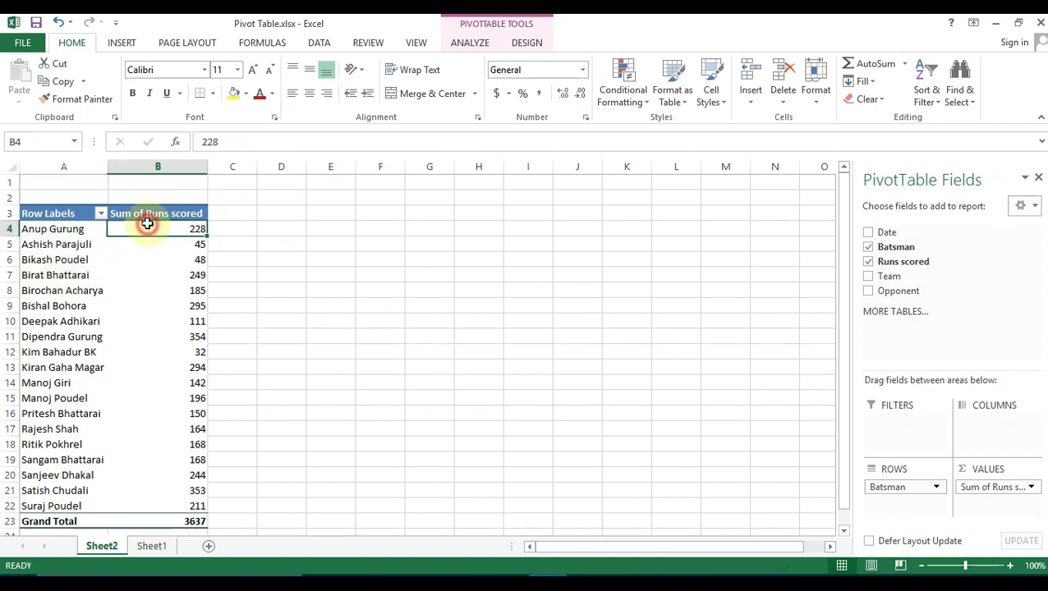
click(92, 232)
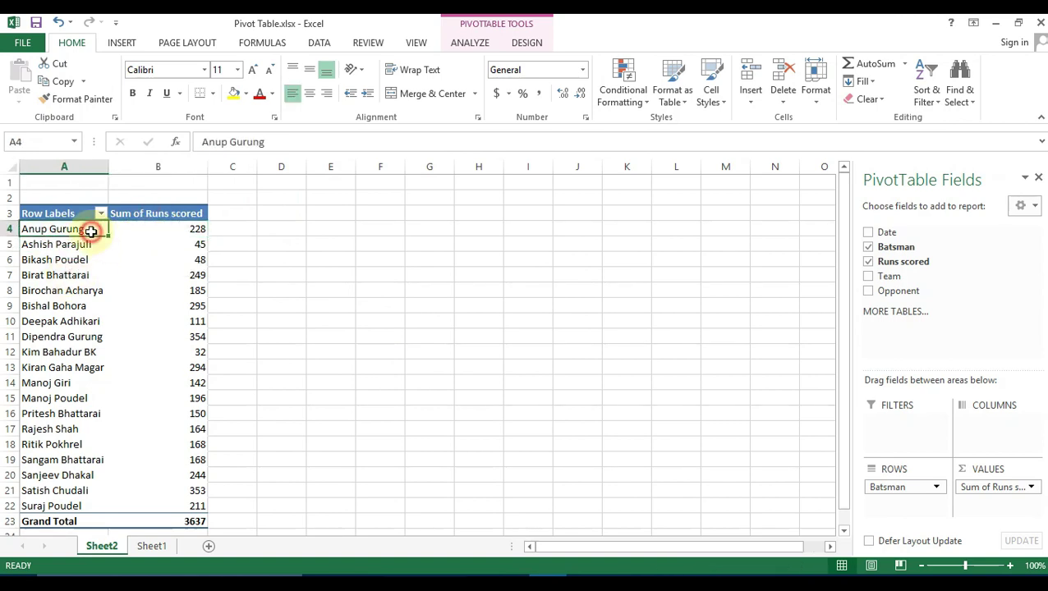
Sort the PivotTable by Sum of Runs scored from largest to smallest
click(149, 229)
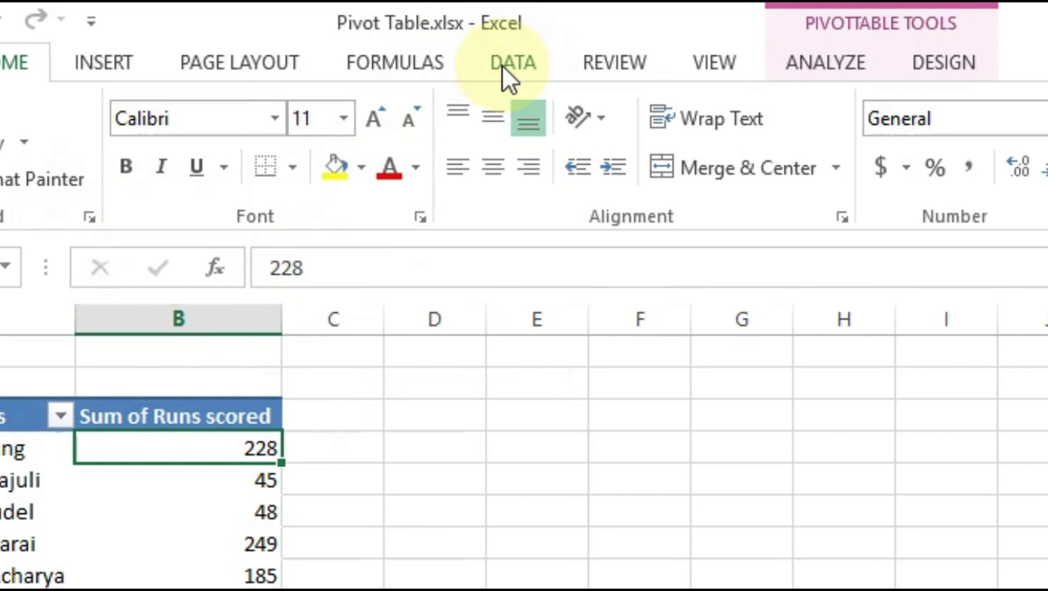
click(315, 45)
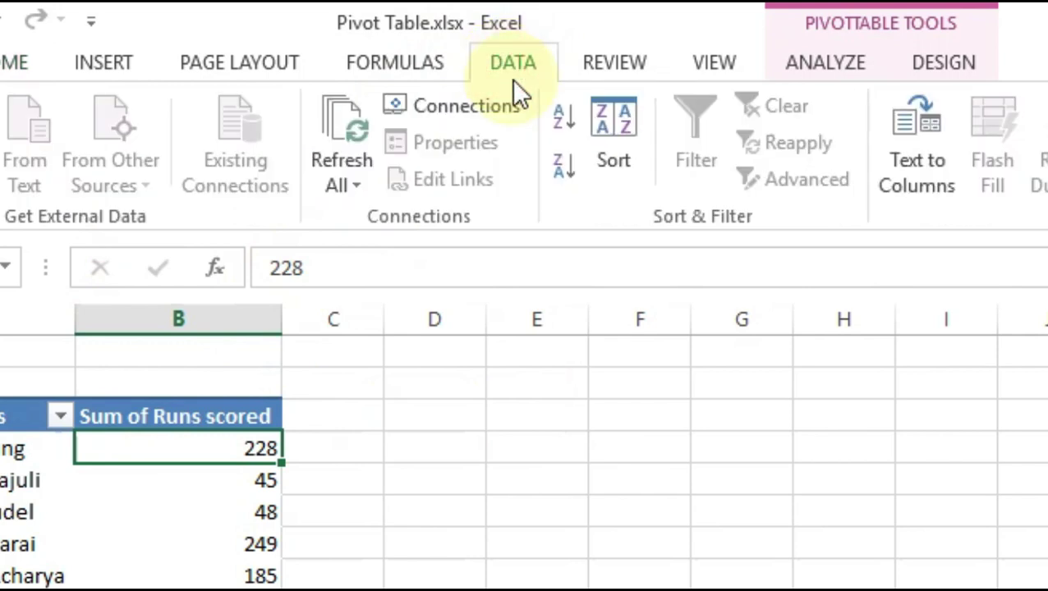
click(562, 167)
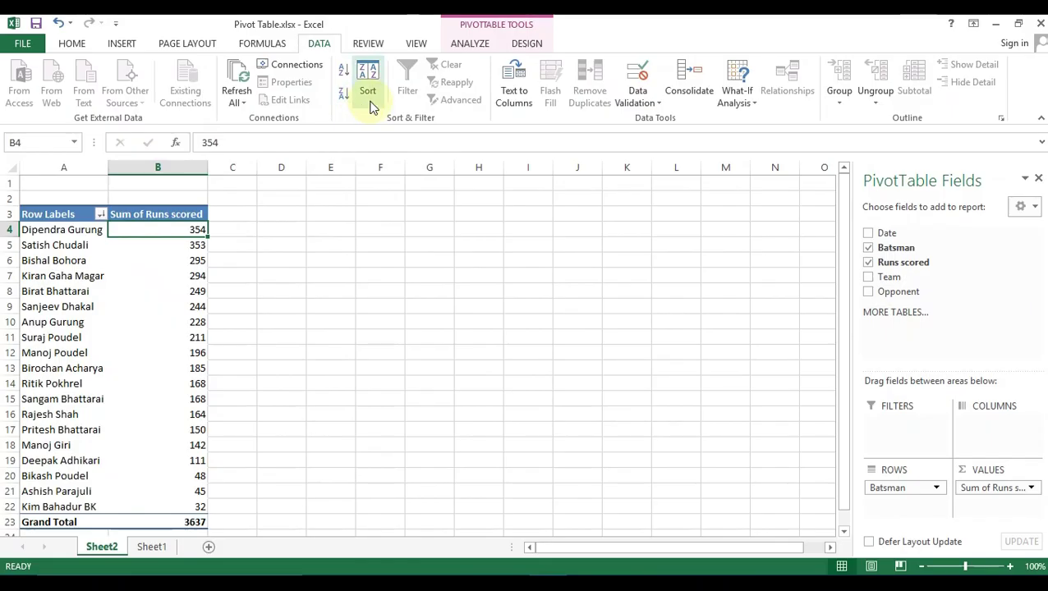
Examine the sorted run totals of all batsmen from the highest to the lowest
click(152, 256)
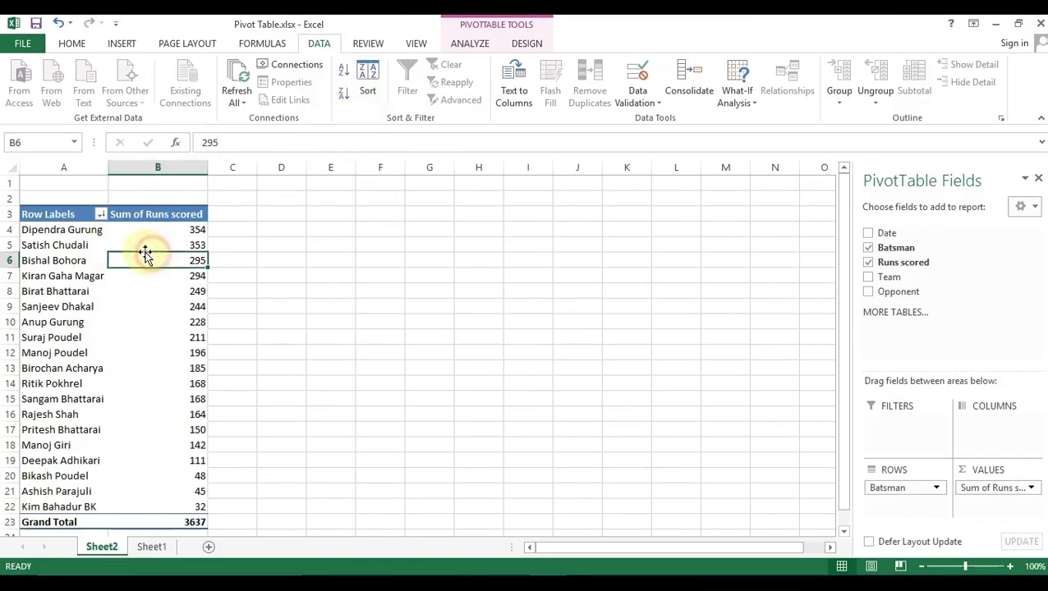
key(Up)
key(Up)
mouse_move(139, 249)
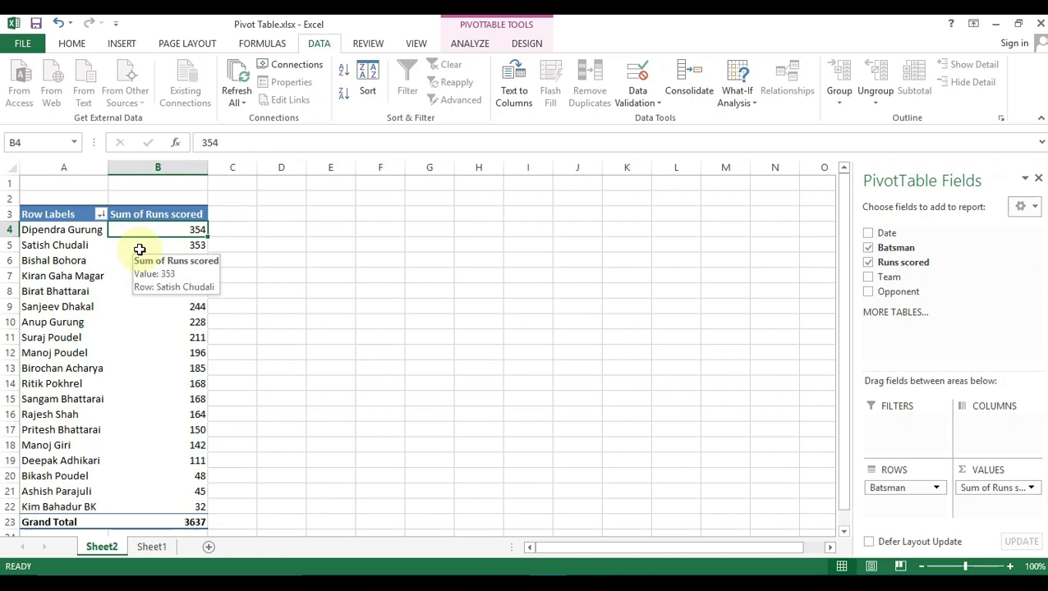
key(Down)
key(Down)
key(Down)
key(Up)
key(Up)
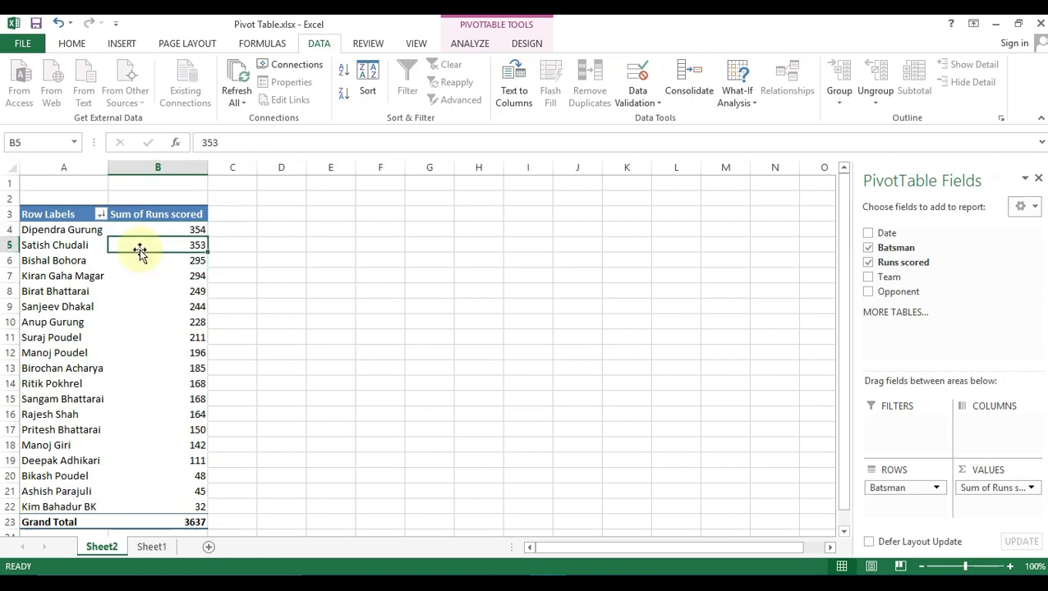
key(Down)
key(Down)
key(Down)
key(Down)
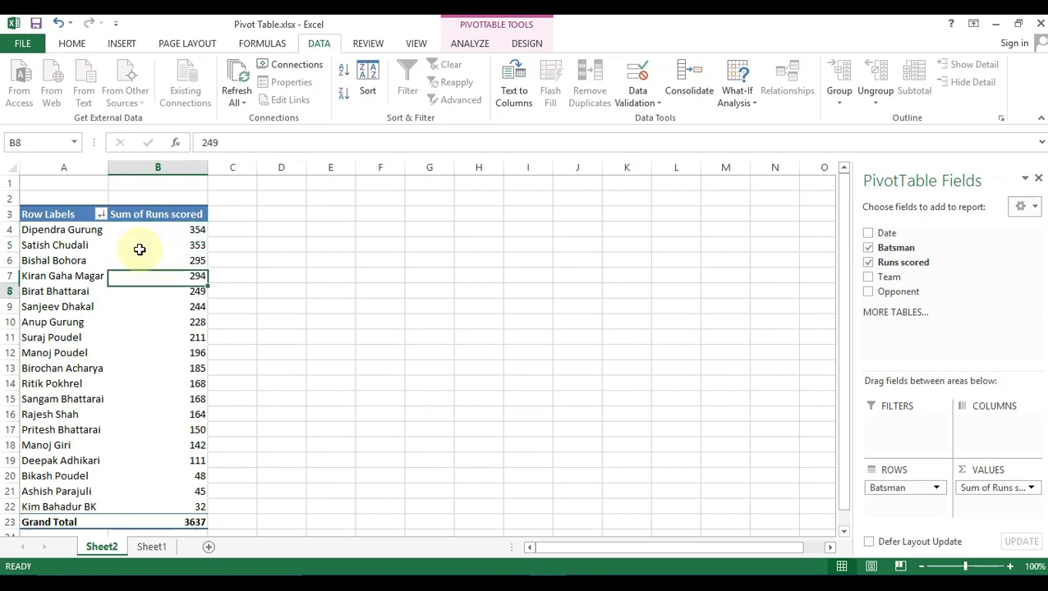
key(Down)
key(Down)
key(Down)
key(Down)
key(Down)
key(Down)
key(Down)
key(Down)
key(Down)
key(Down)
key(Down)
key(Down)
key(Down)
key(Down)
key(Up)
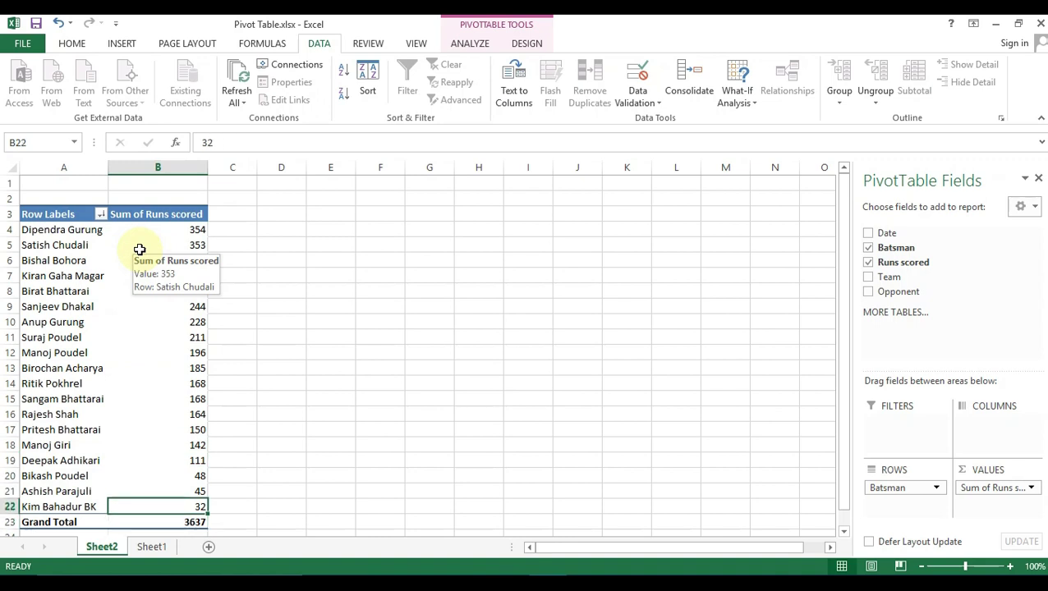
key(Up)
key(Up)
key(Up)
key(Up)
key(Up)
key(Up)
key(Up)
key(Up)
key(Up)
key(Up)
key(Up)
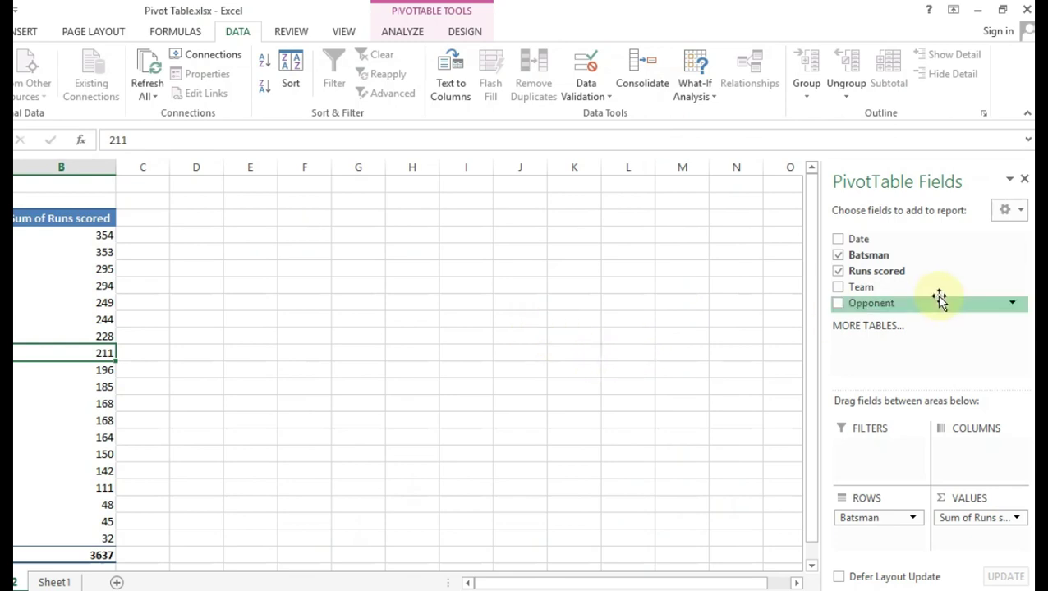
Add Runs scored to the PivotTable's values a second time and summarize that second field by Count
mouse_move(895, 271)
mouse_down()
mouse_move(935, 330)
mouse_move(1010, 545)
mouse_move(991, 538)
mouse_up()
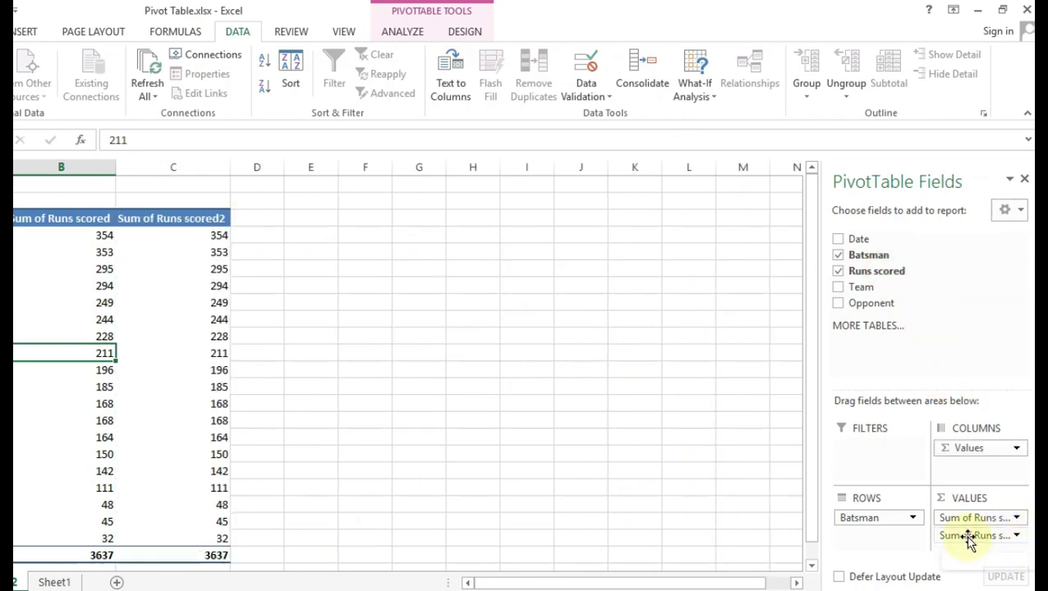
click(969, 539)
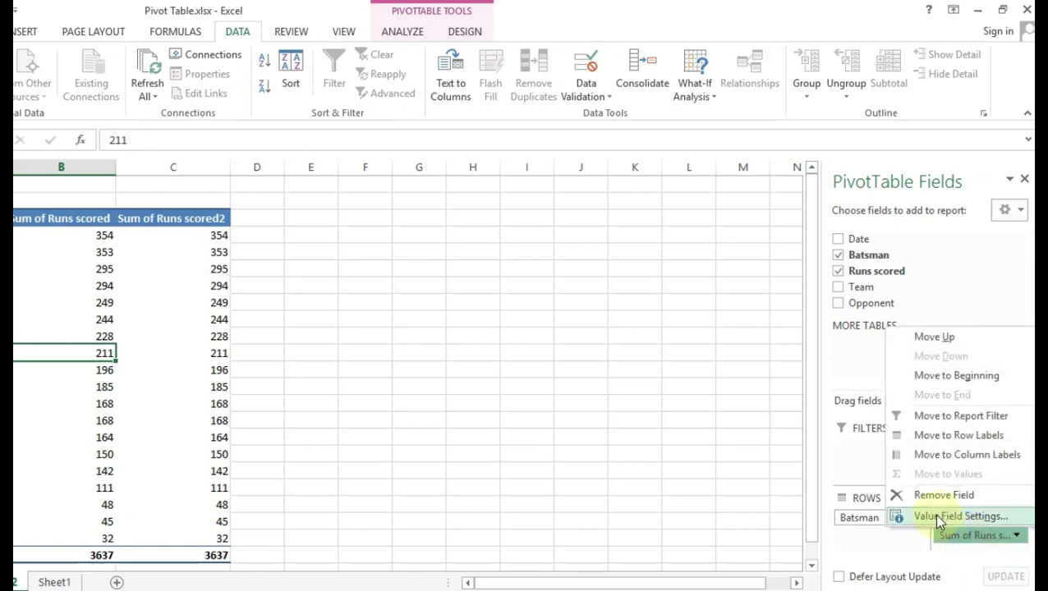
click(938, 518)
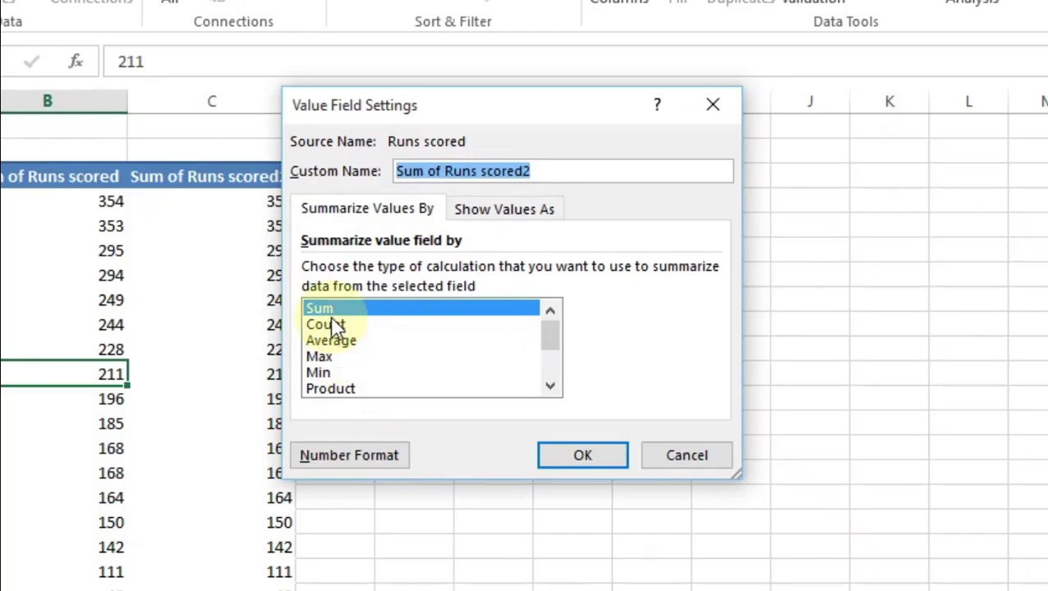
click(335, 325)
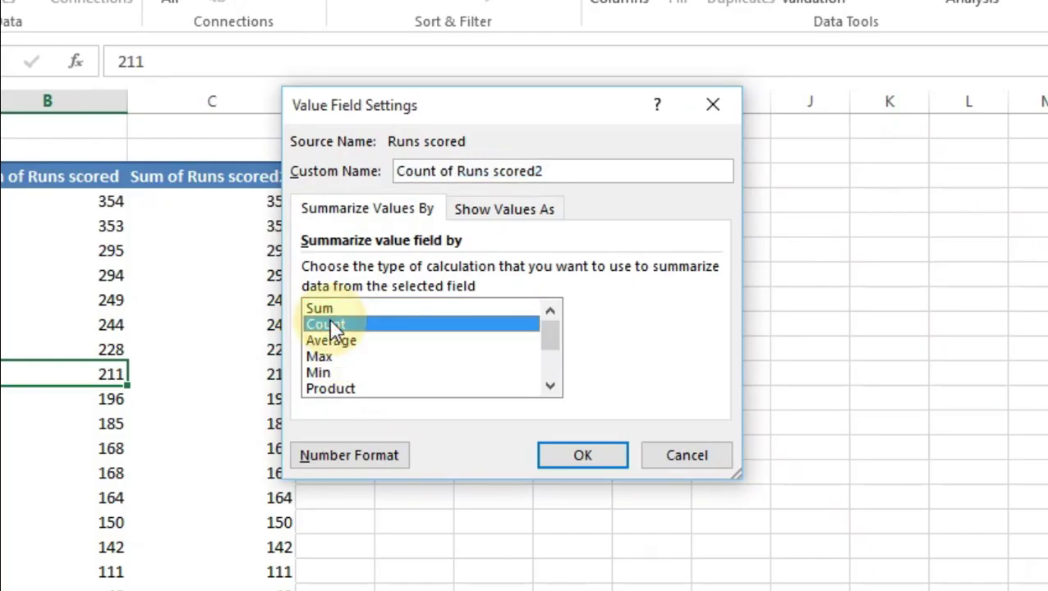
click(609, 456)
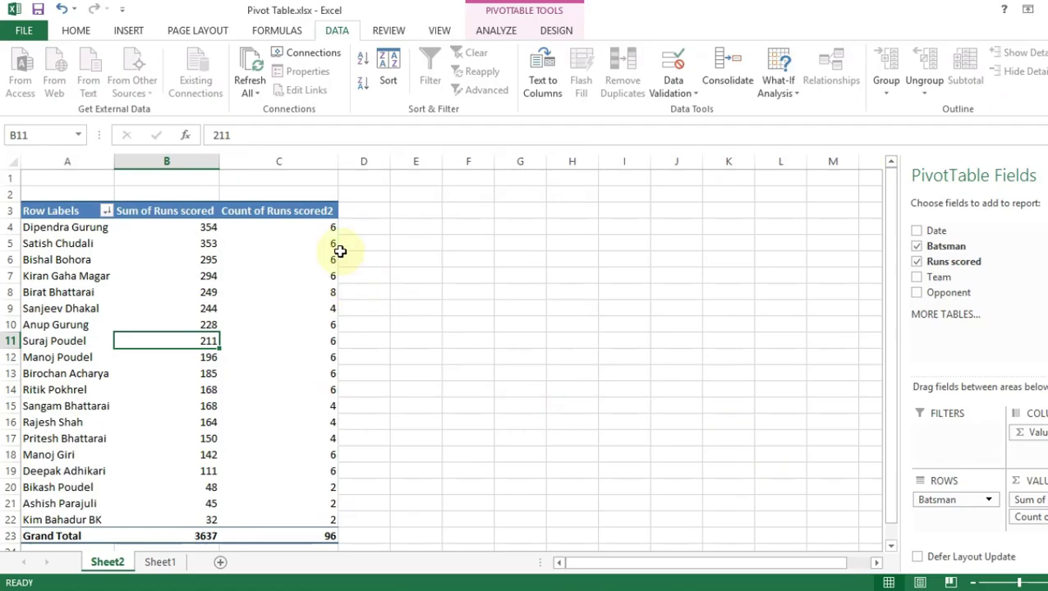
drag(317, 240, 327, 515)
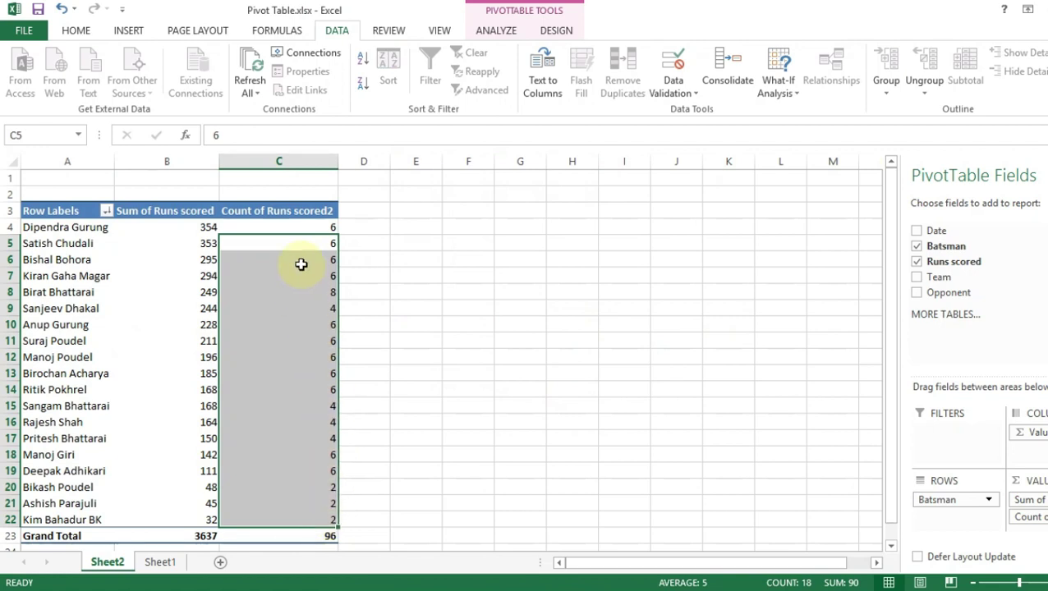
click(300, 223)
drag(305, 230, 320, 367)
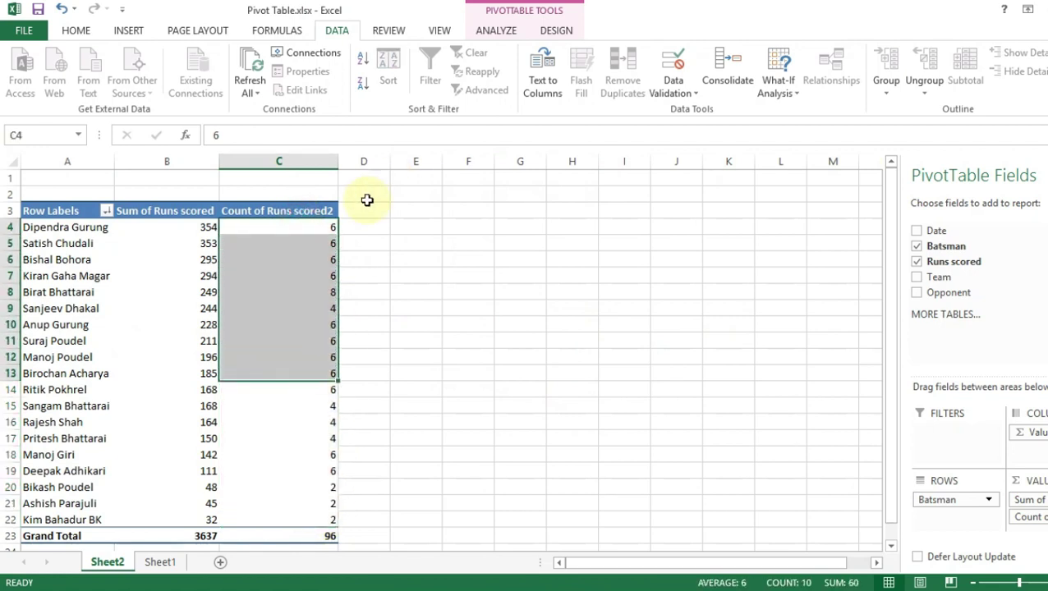
click(356, 226)
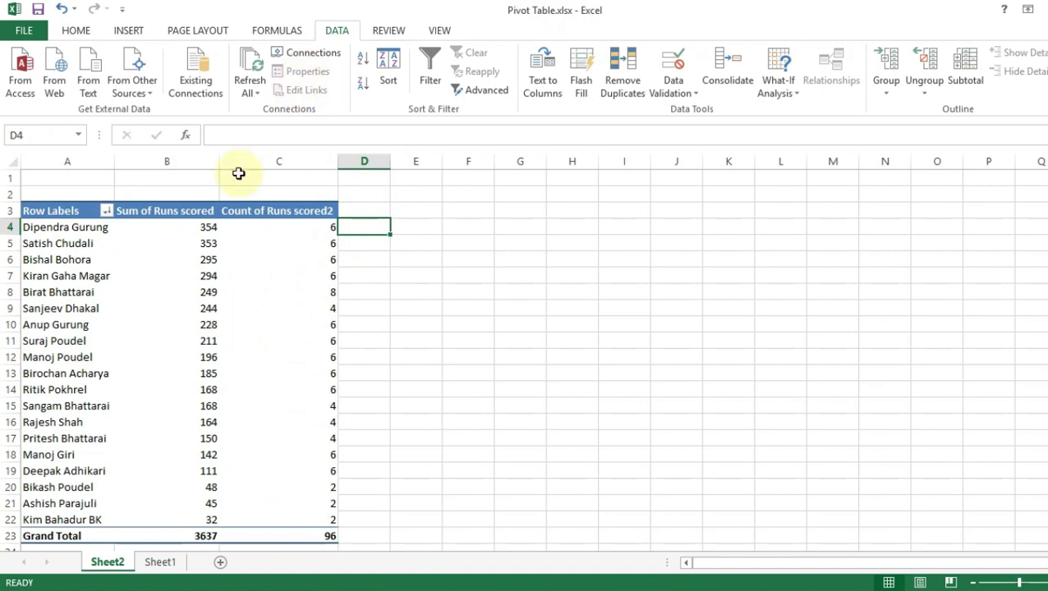
click(194, 234)
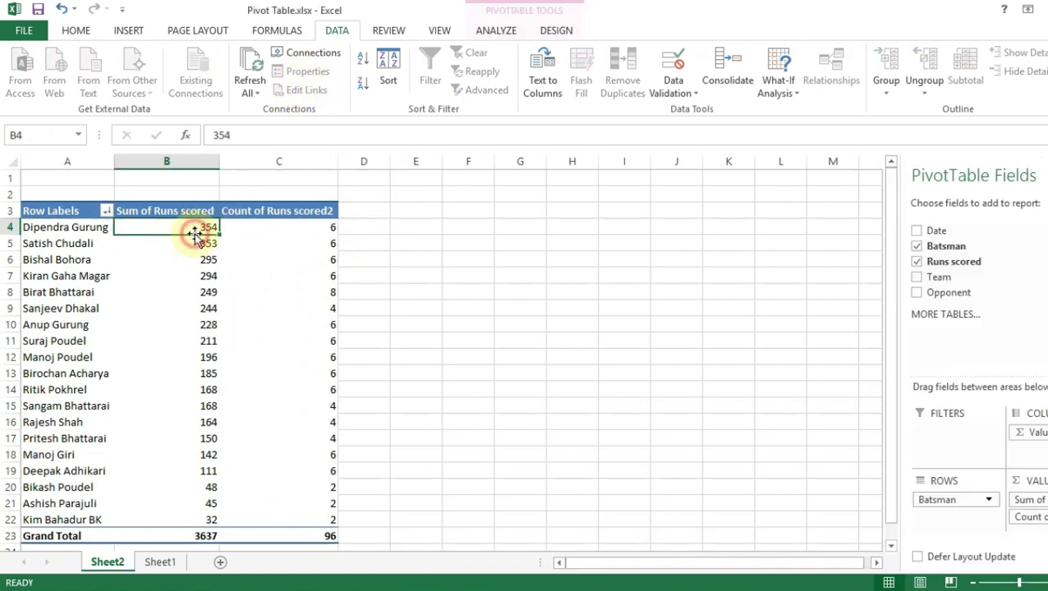
click(307, 222)
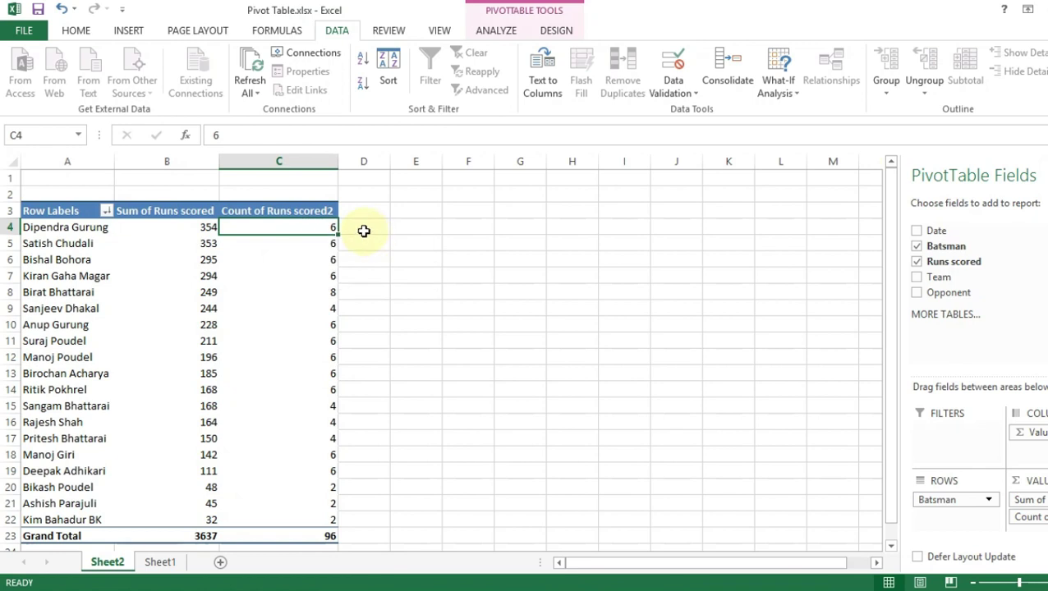
Rename the PivotTable's row labels header as Player Name and the summed runs header as Total Runs Scored
click(74, 211)
double_click(82, 212)
drag(83, 211, 23, 211)
key(BackSpace)
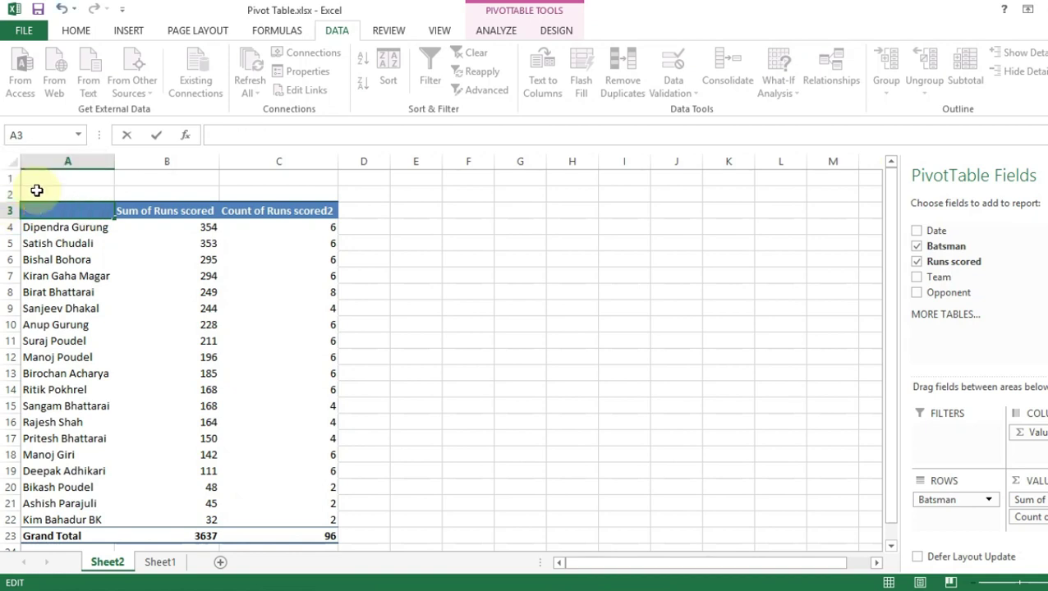
text(Player Name)
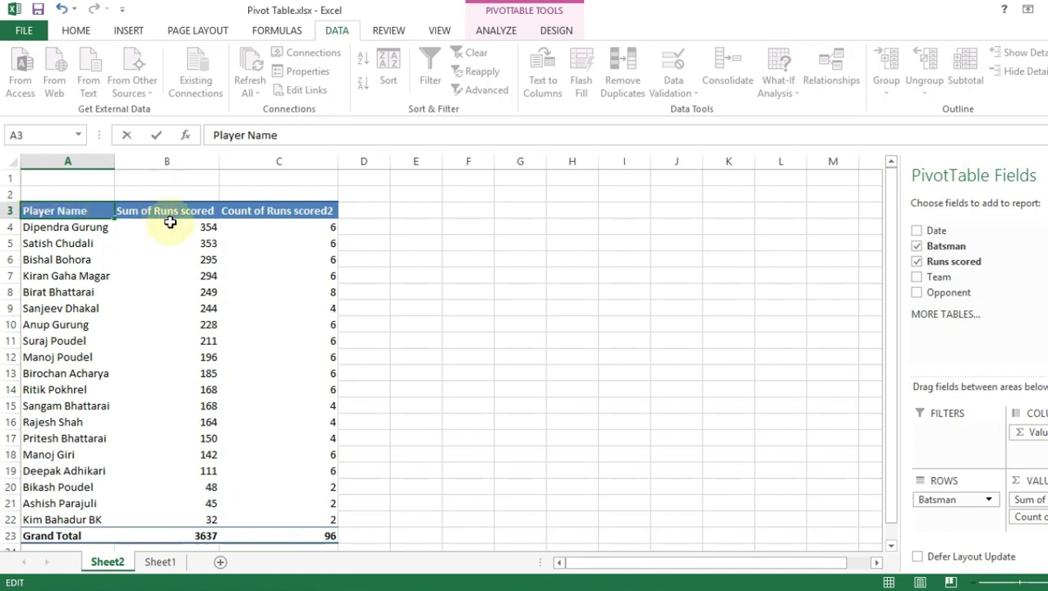
drag(179, 212, 117, 213)
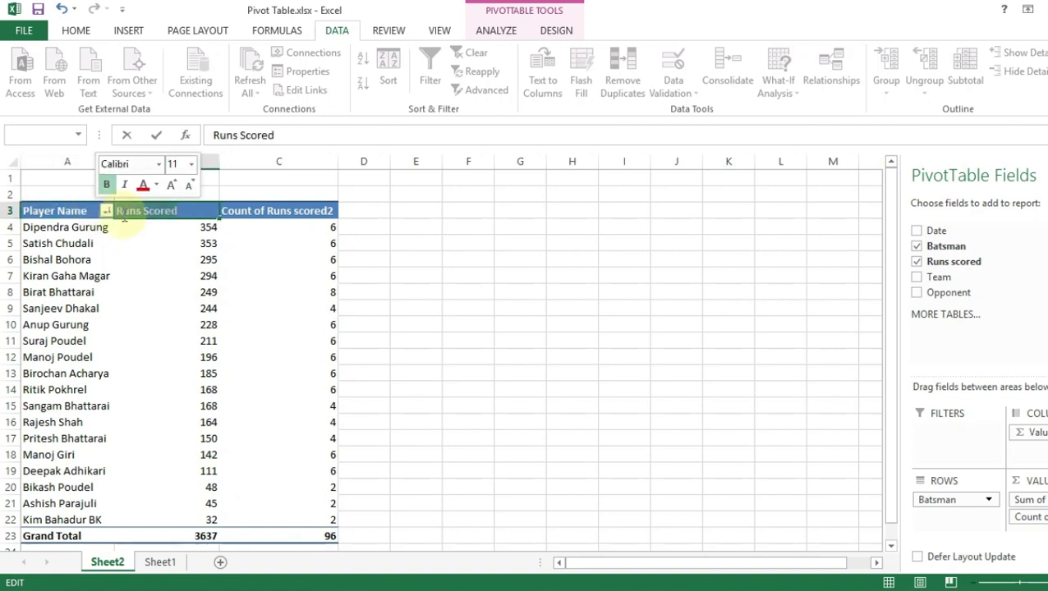
text(Total)
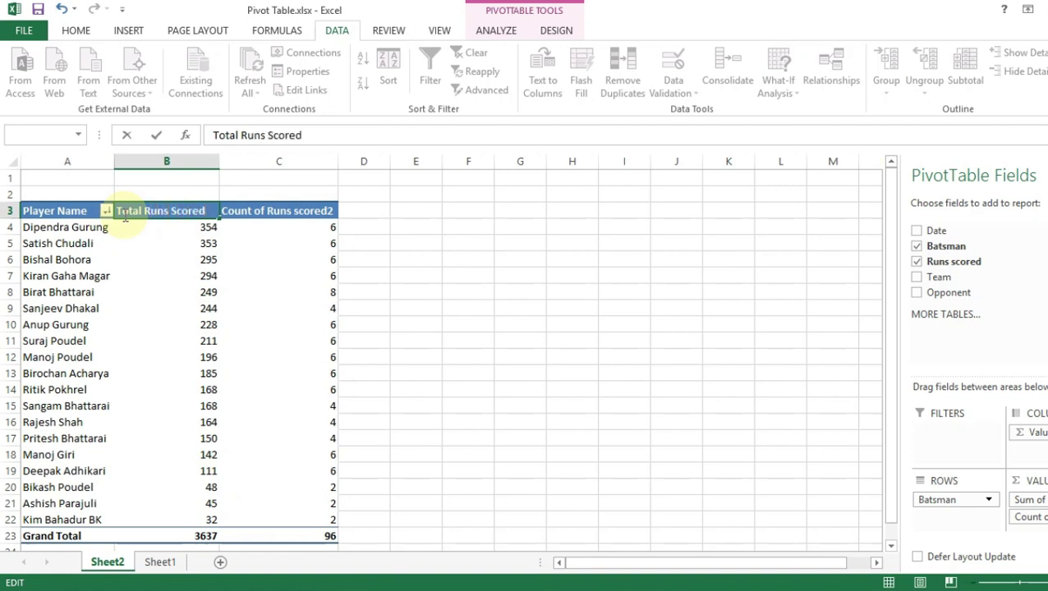
Rename the Count of Runs scored2 header as Games Played
click(248, 213)
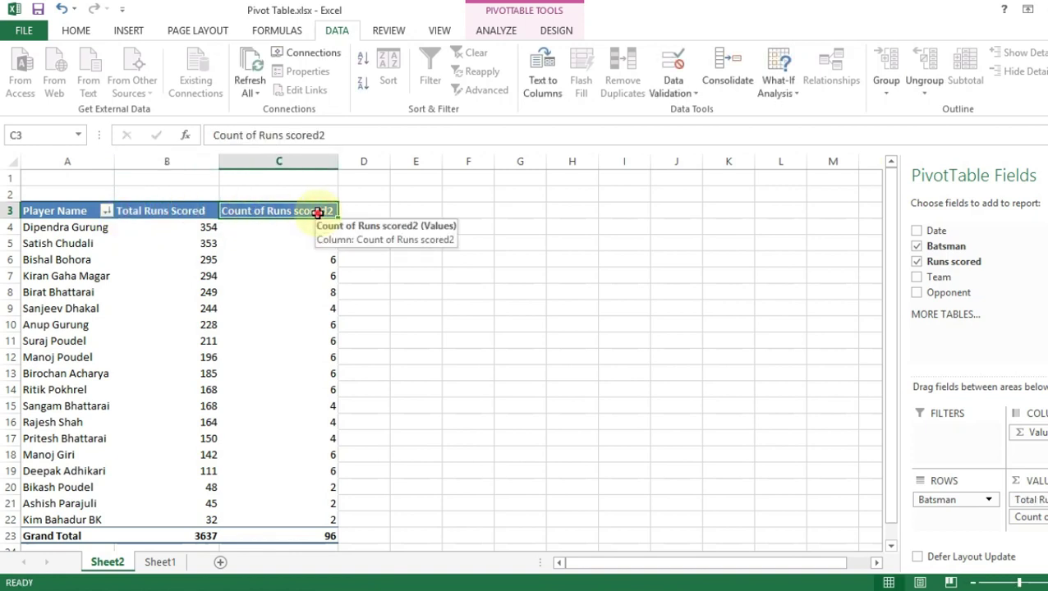
double_click(317, 213)
click(602, 163)
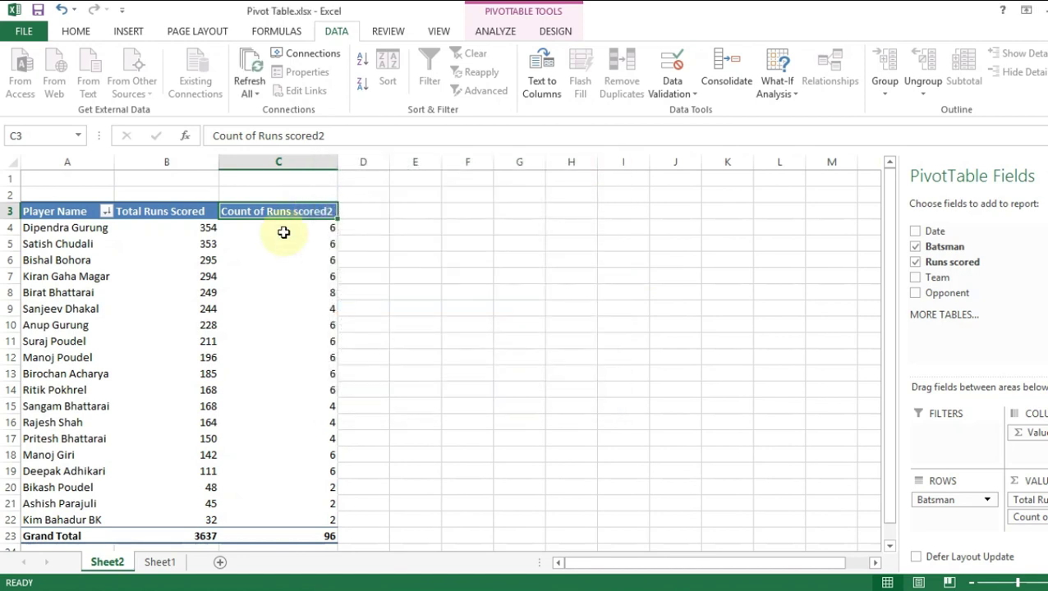
drag(328, 134, 213, 140)
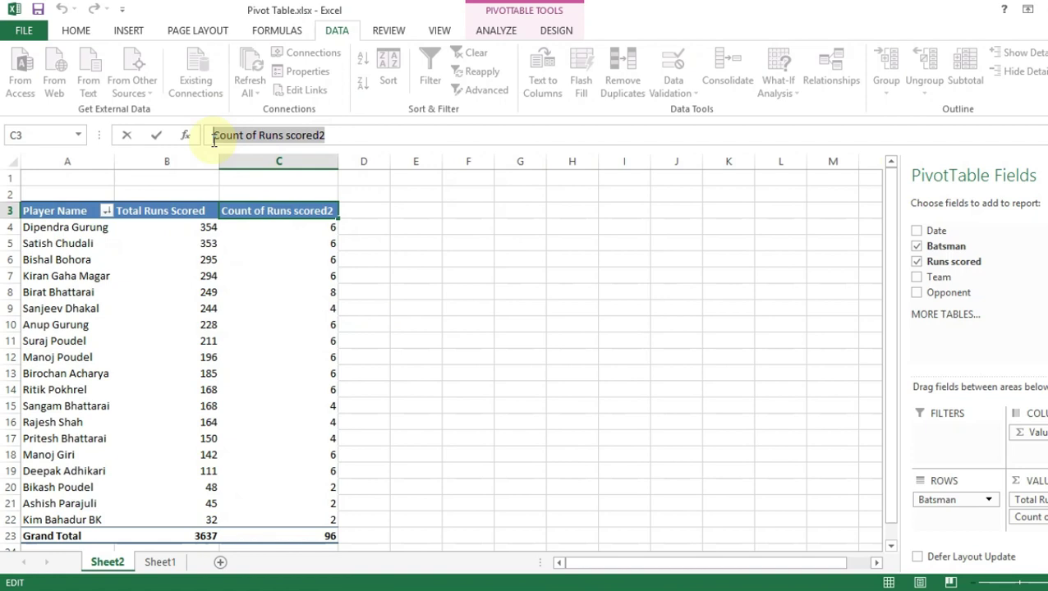
text(Games)
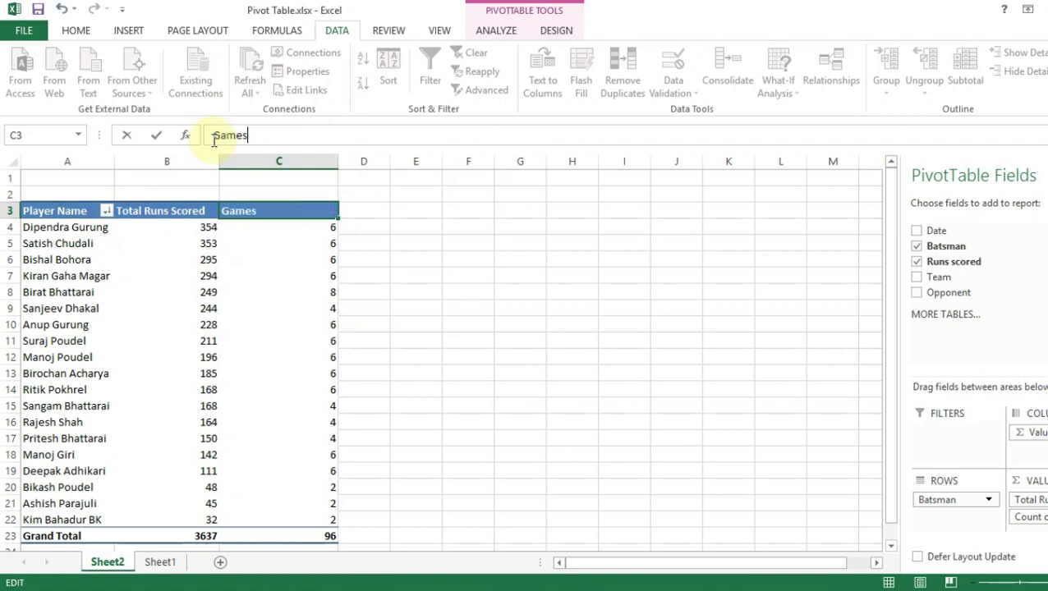
text( Played)
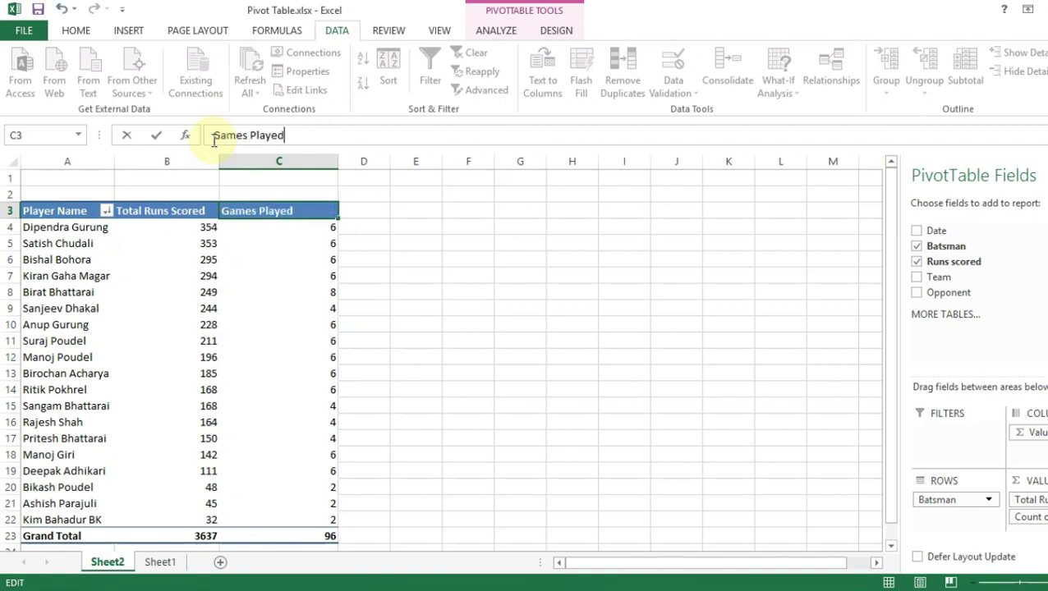
click(399, 293)
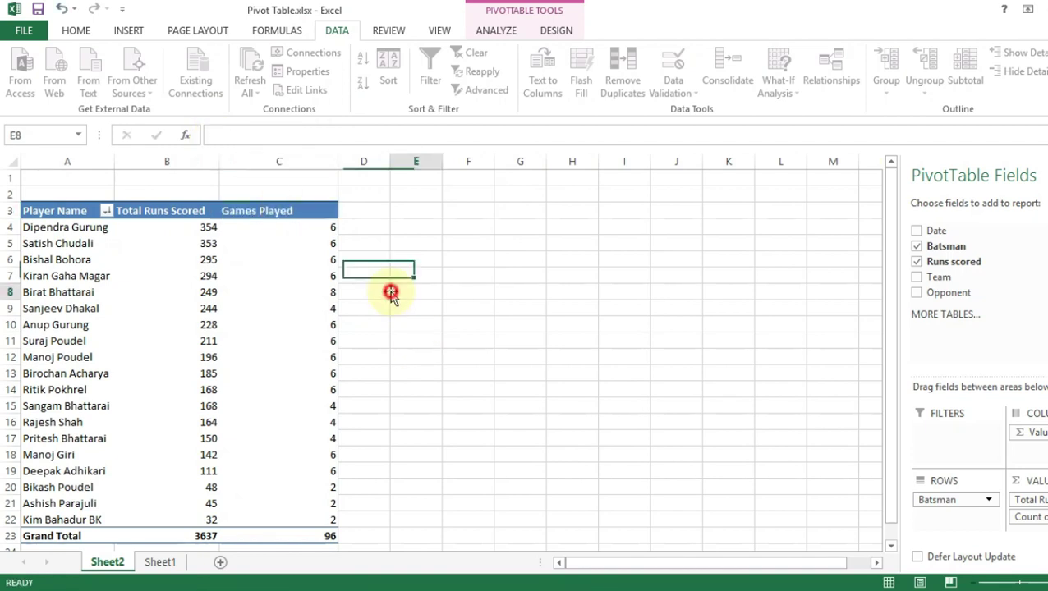
Fit the widths of columns A, B and C to their contents
double_click(218, 161)
double_click(117, 157)
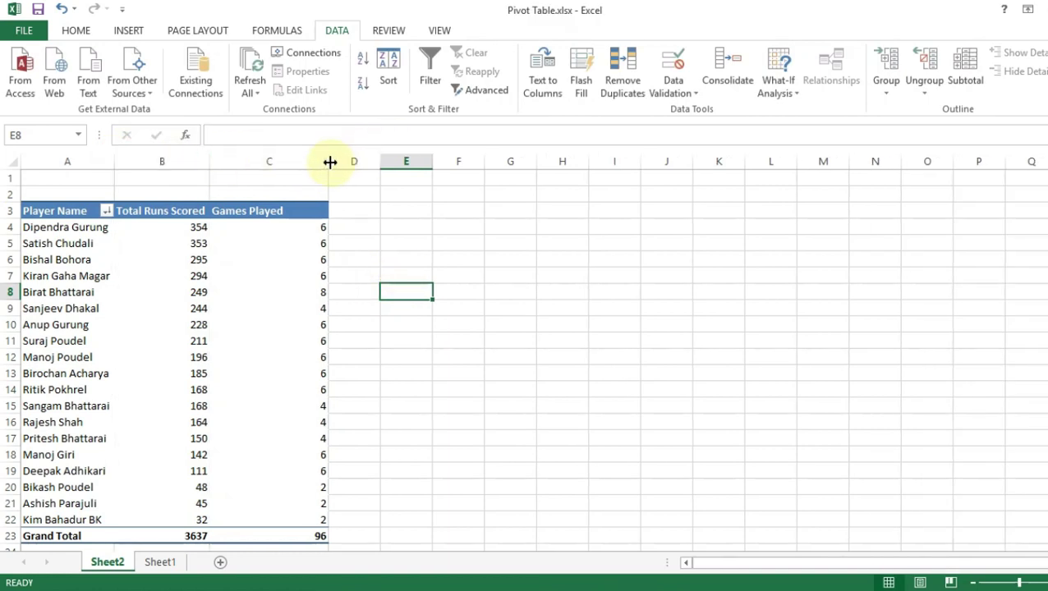
double_click(329, 161)
click(311, 211)
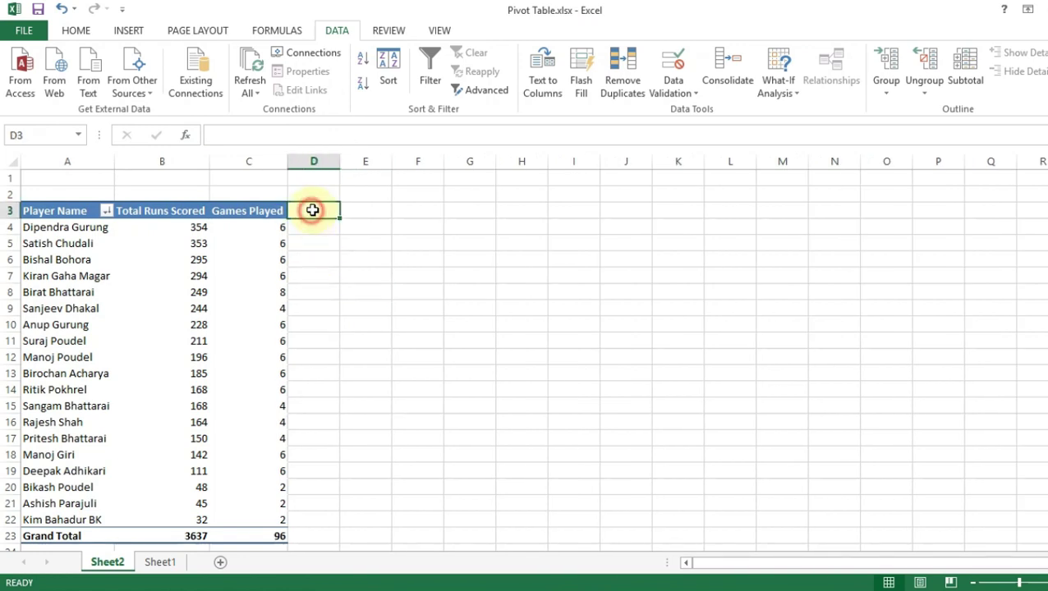
click(258, 232)
click(306, 213)
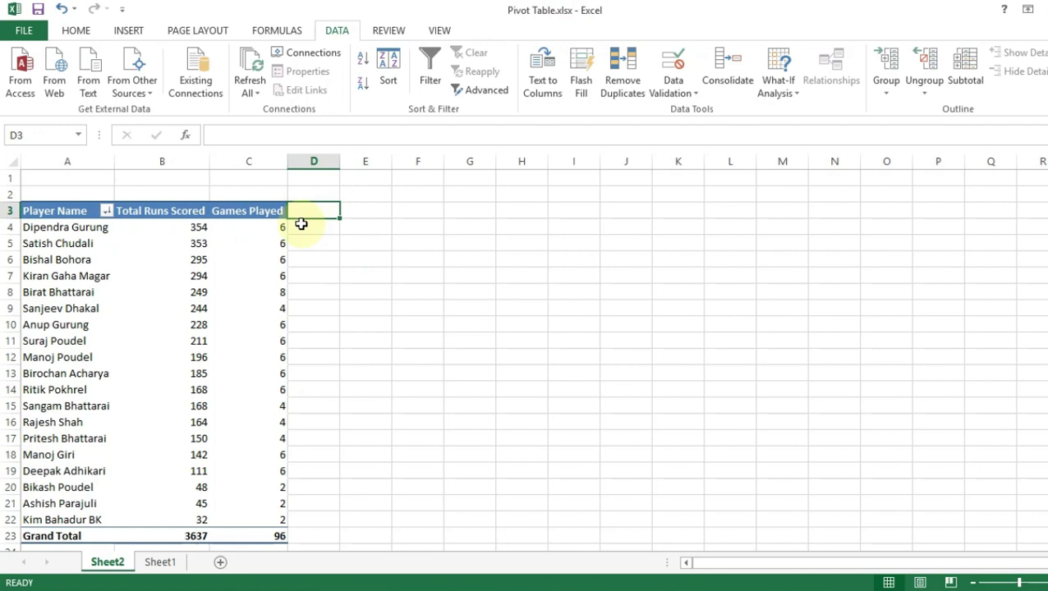
click(302, 228)
click(198, 227)
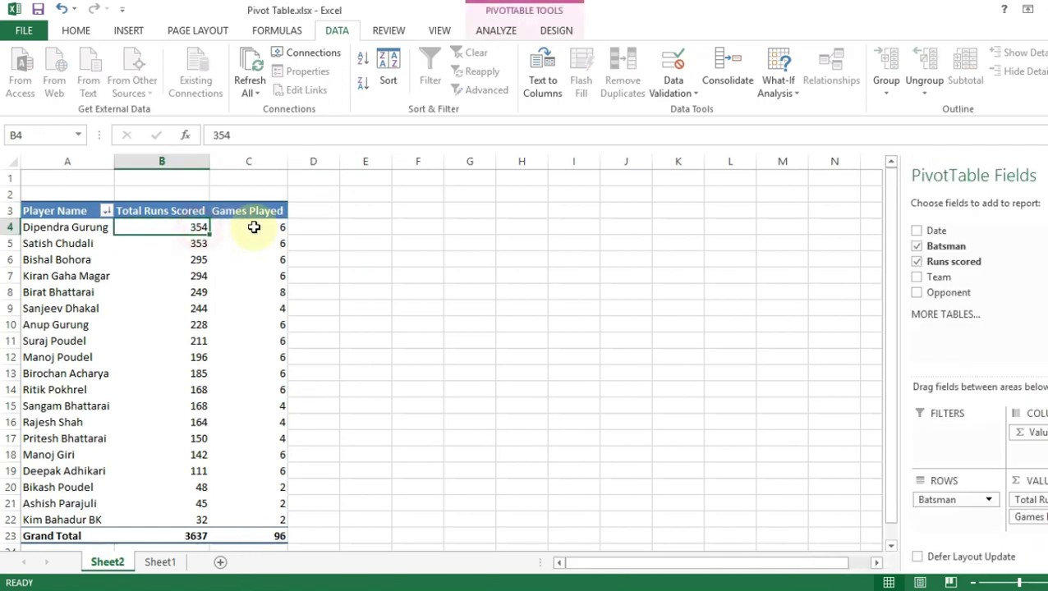
click(253, 227)
Enter a GETPIVOTDATA formula in D4 that divides the first player's Total Runs Scored by that player's Games Played
click(321, 228)
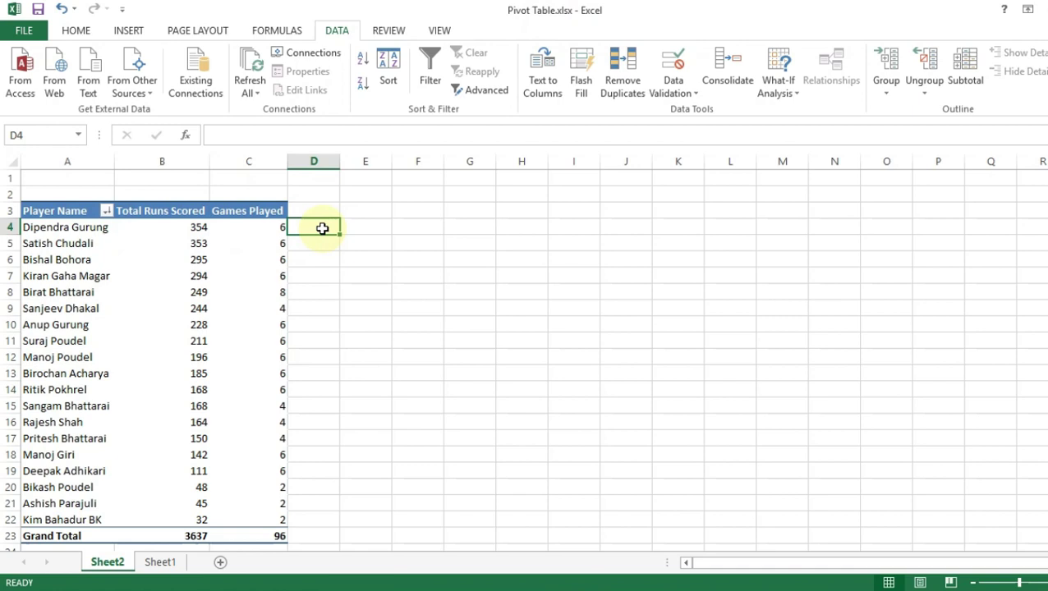
text(=)
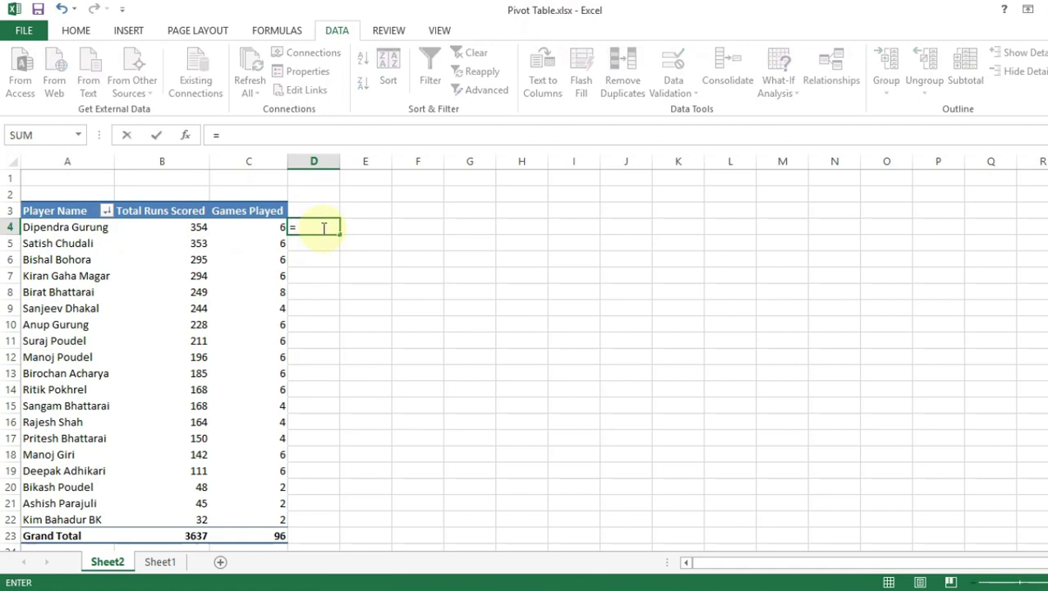
click(194, 225)
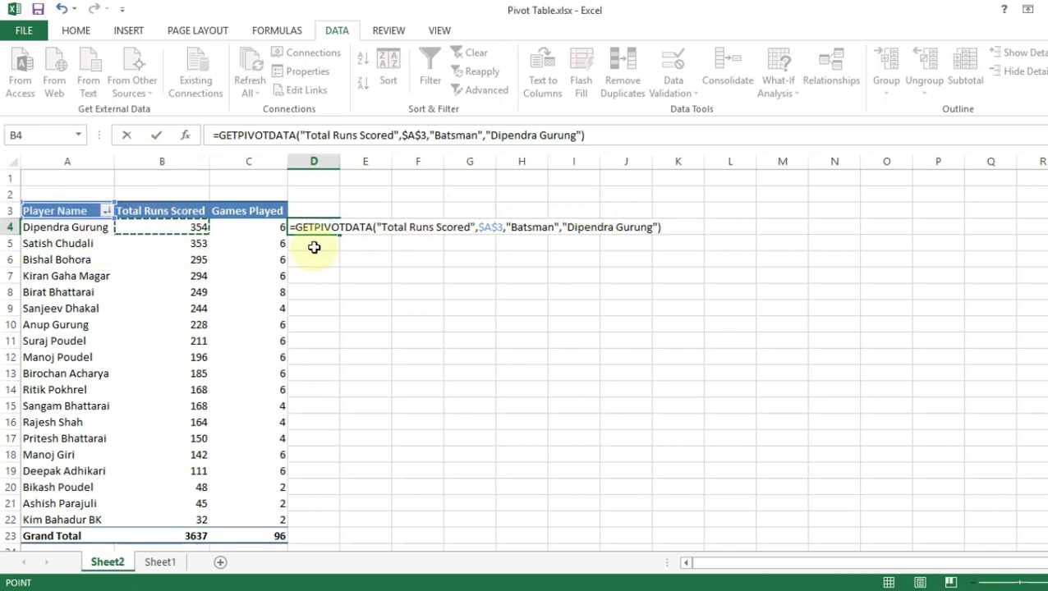
text(/)
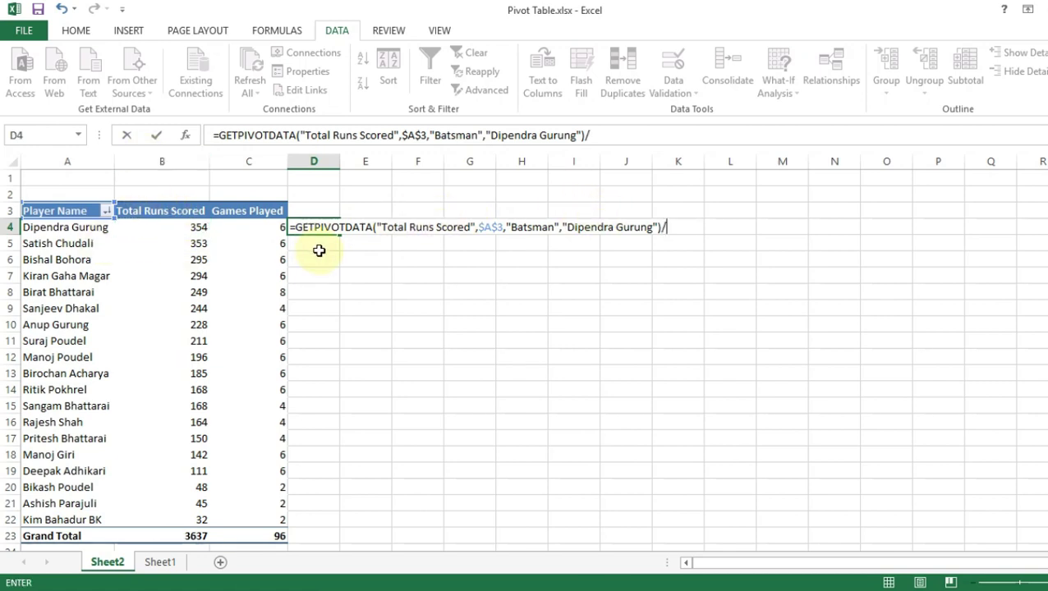
click(266, 227)
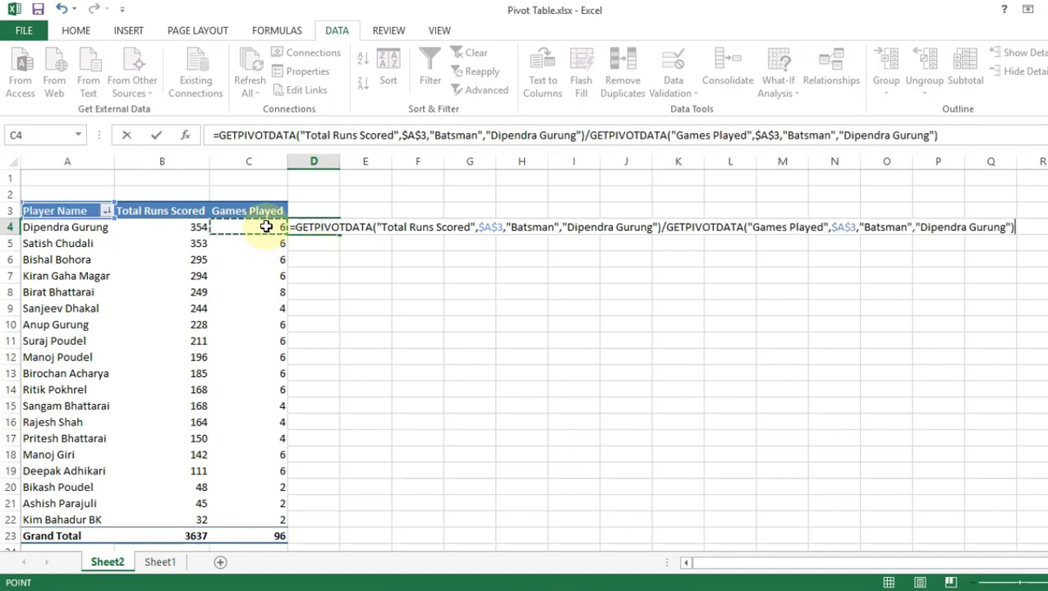
key(Return)
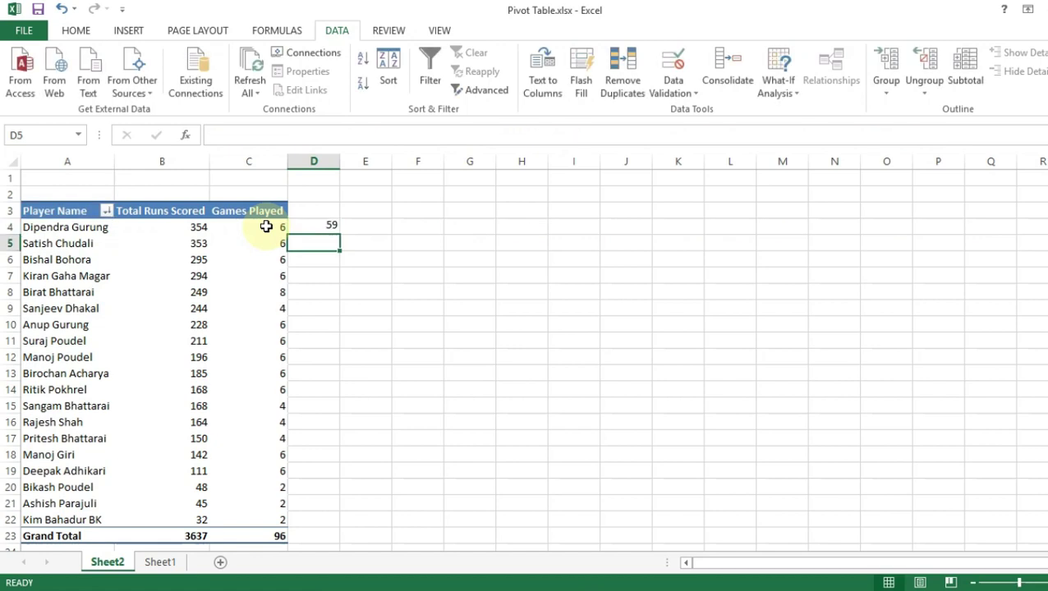
Fill the D4 formula down to D23 and inspect the copied formula in D8
click(329, 226)
double_click(339, 235)
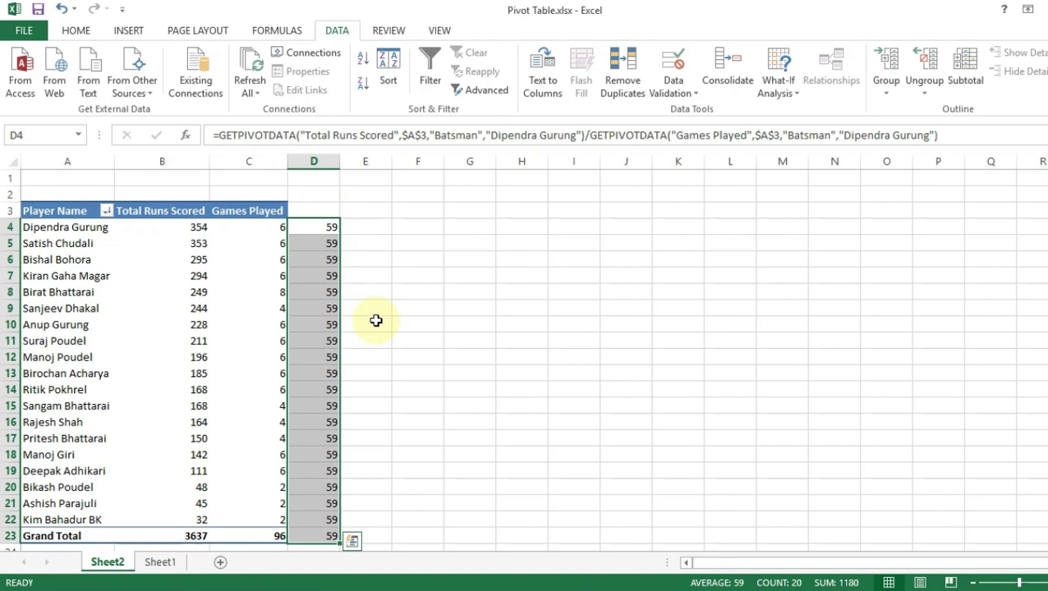
click(325, 290)
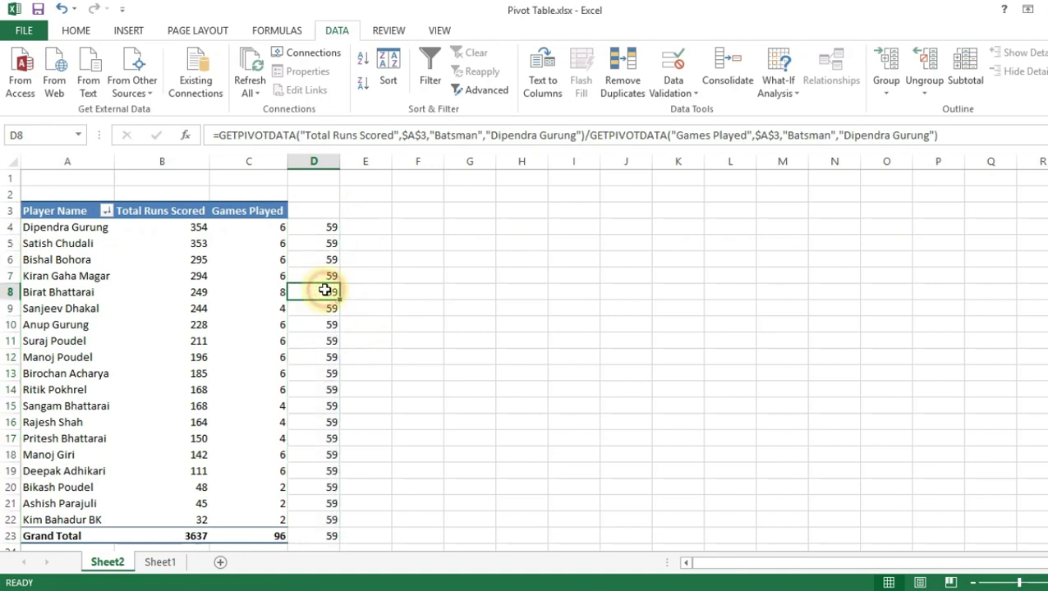
Clear the filled GETPIVOTDATA formulas from D4 to D23
click(319, 230)
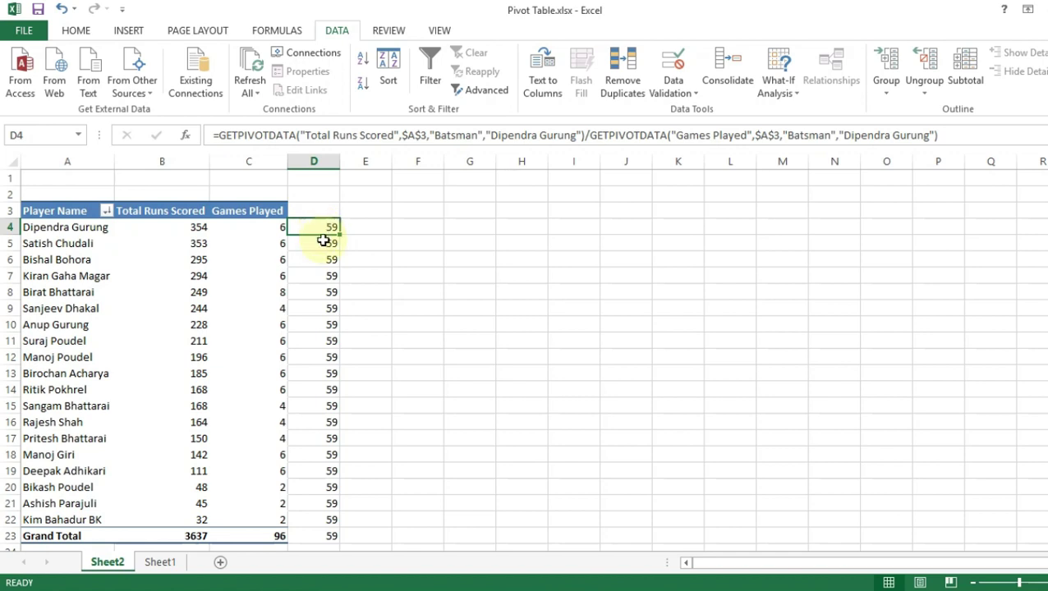
drag(323, 243, 343, 542)
key(Delete)
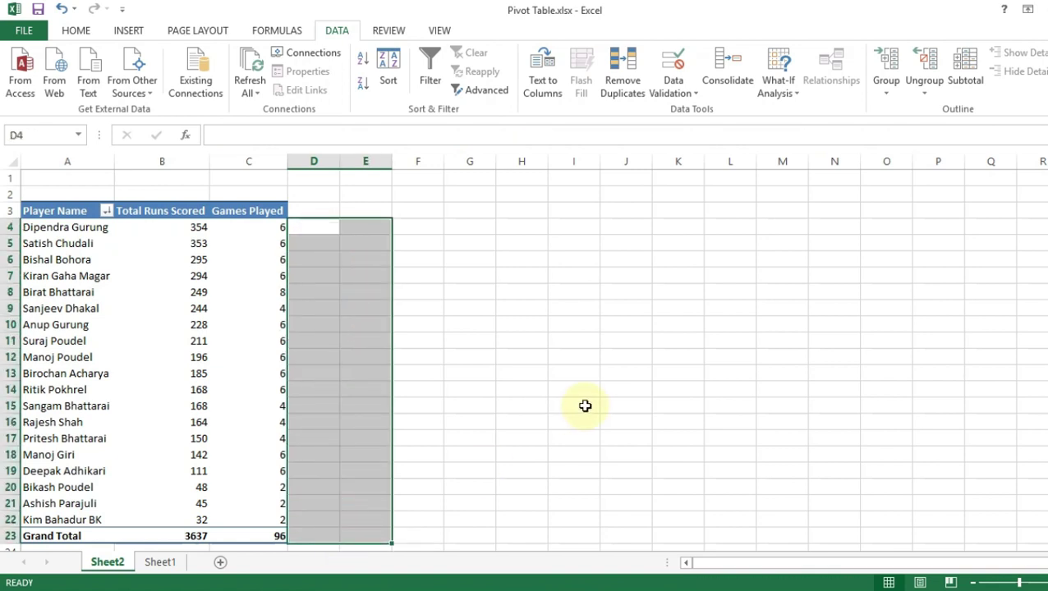
Enter the formula =B4/C4 in D4 and fill it down to D23
click(313, 233)
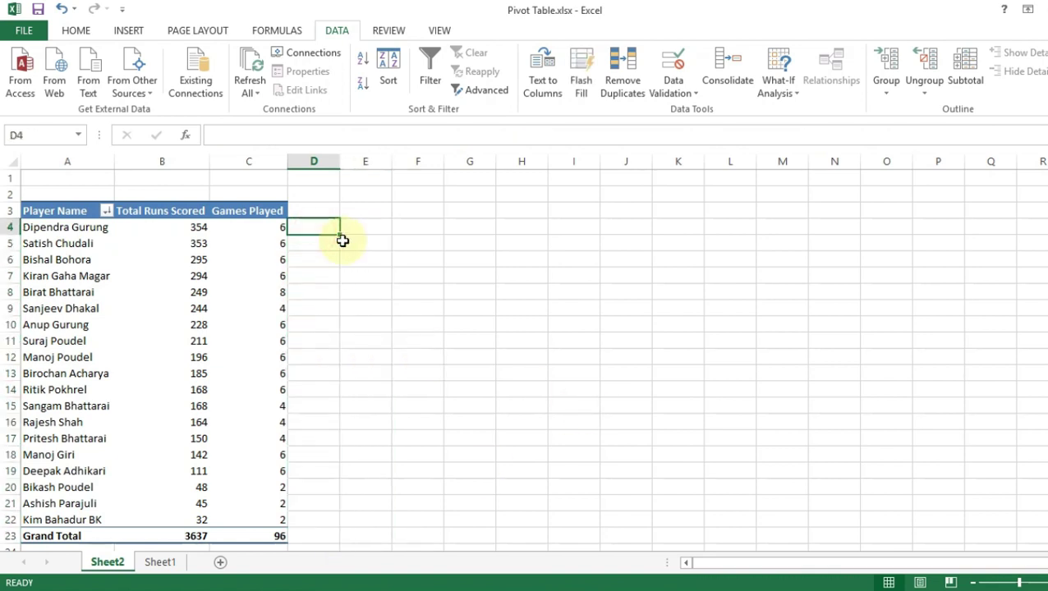
text(=)
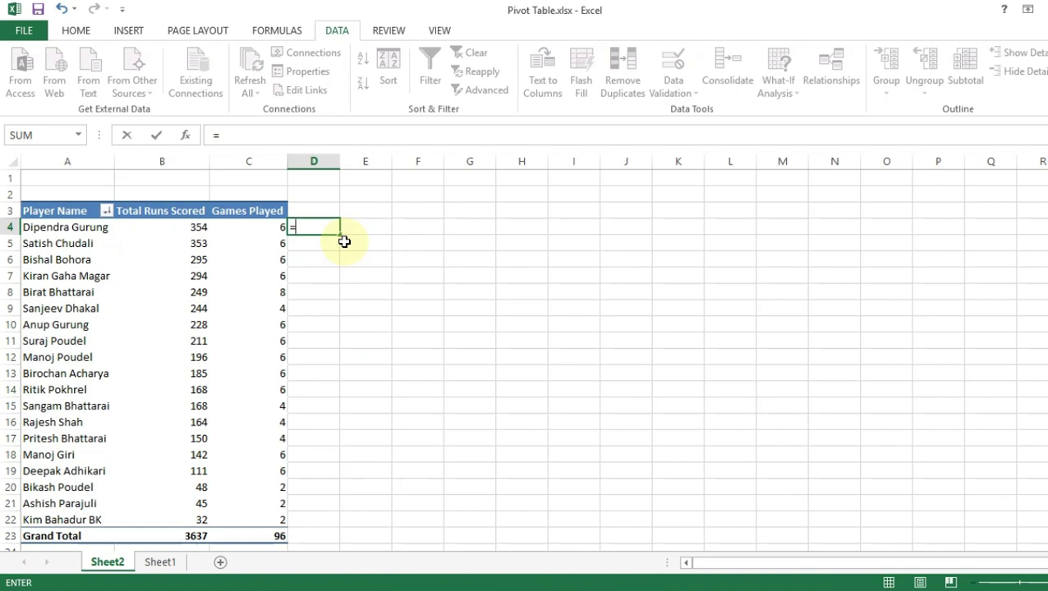
text(b4)
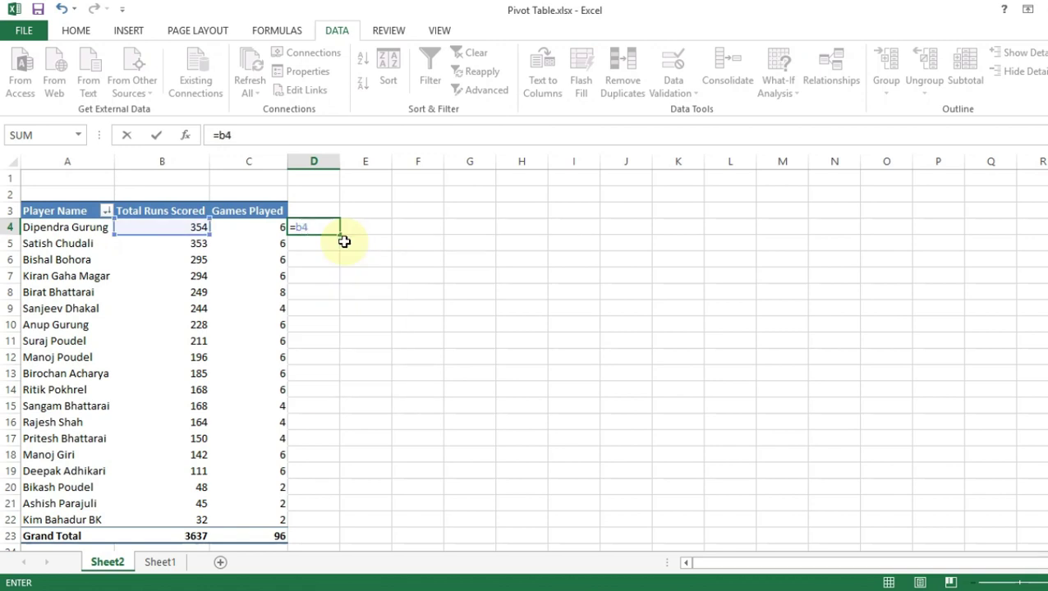
text(/c4)
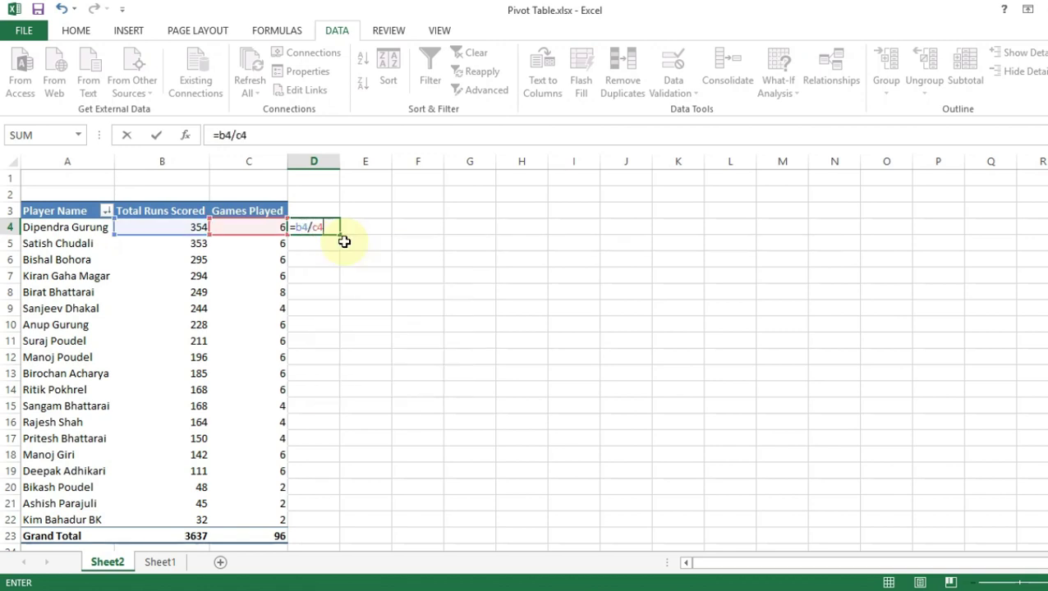
key(Return)
click(328, 228)
double_click(338, 234)
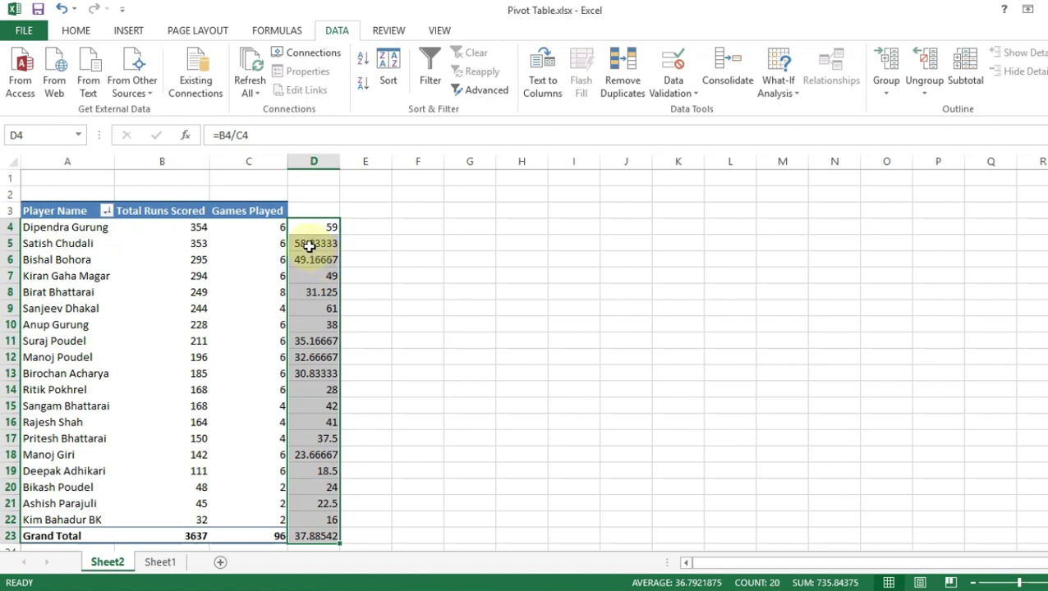
Check the average in row 5 and clear the contents of column D
click(14, 240)
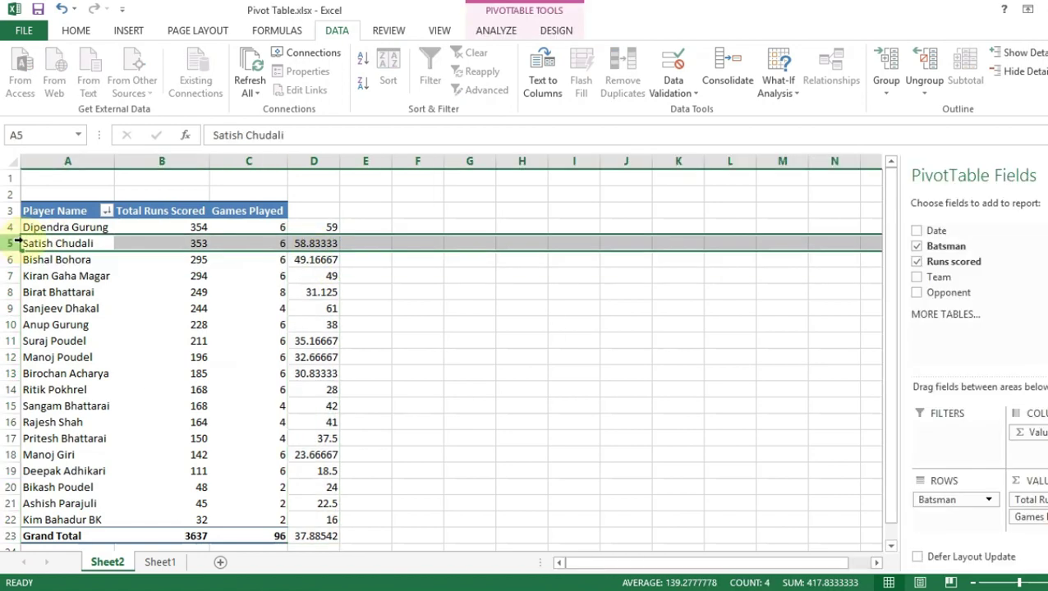
click(332, 243)
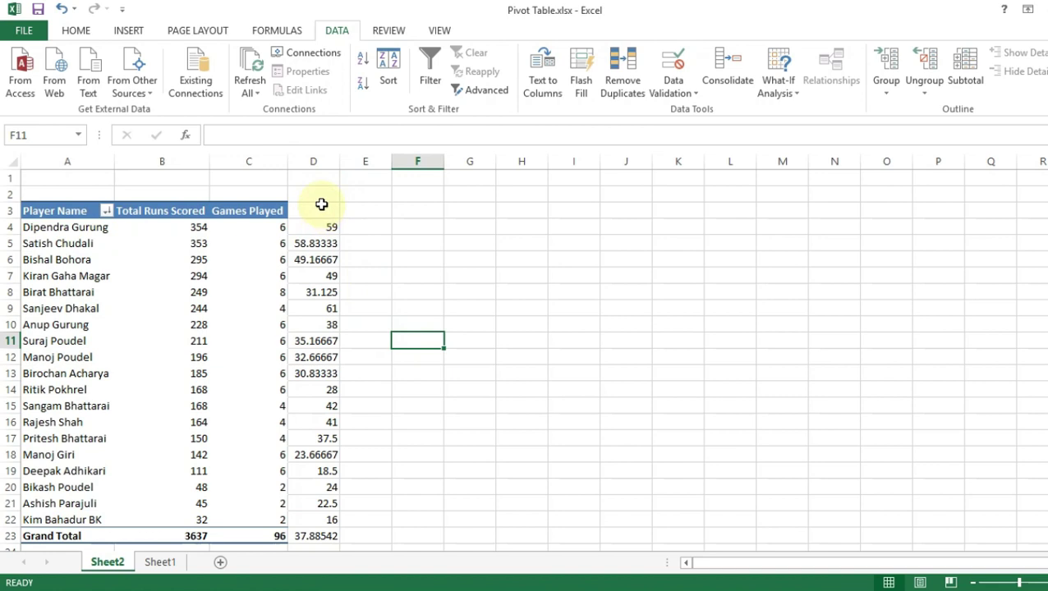
click(313, 161)
key(Delete)
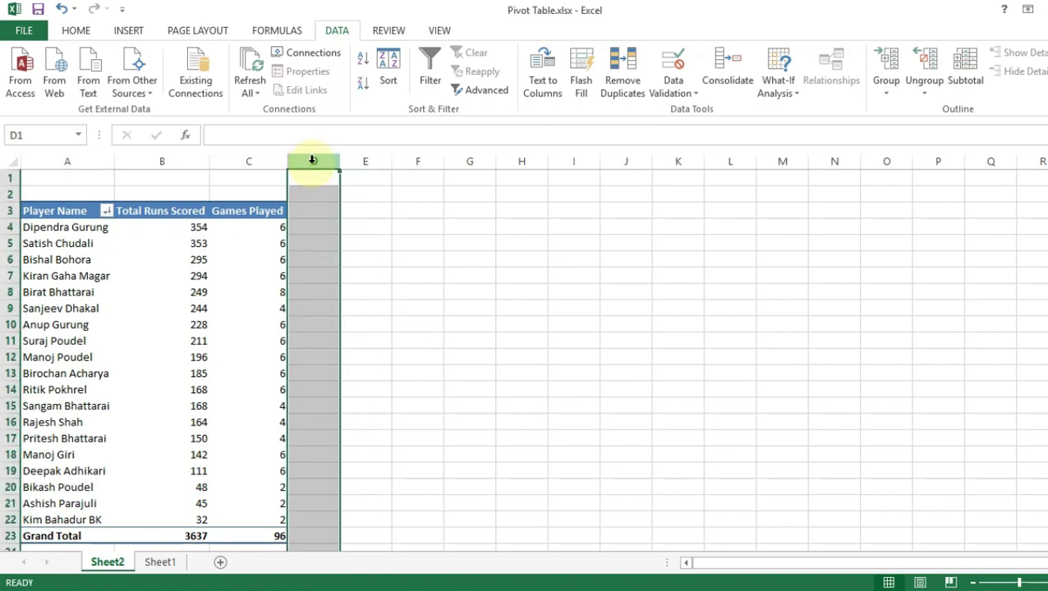
Add the Runs scored field to the PivotTable's values again, below Games Played
click(353, 210)
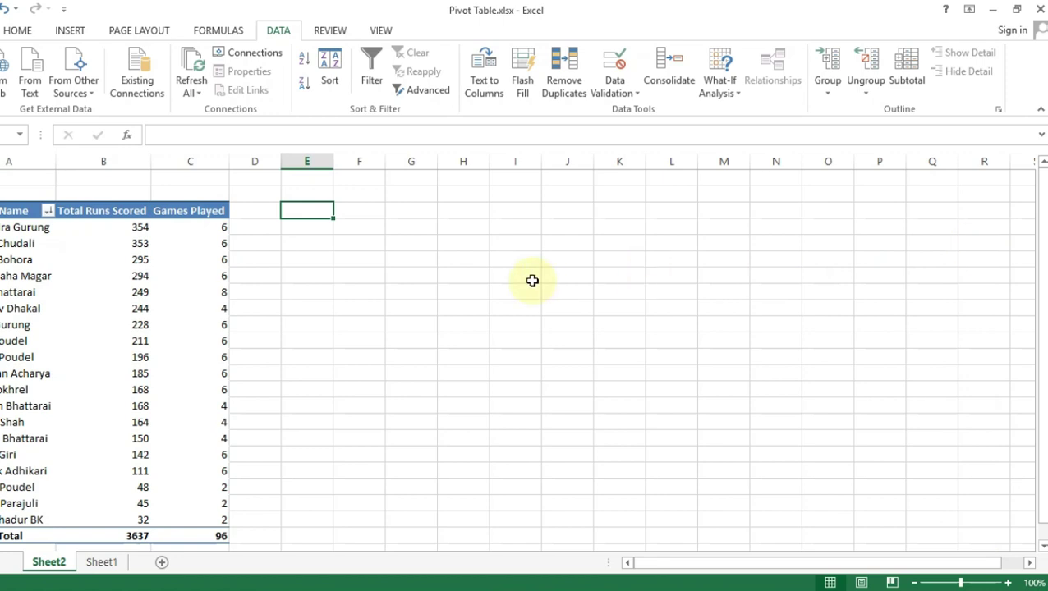
click(310, 194)
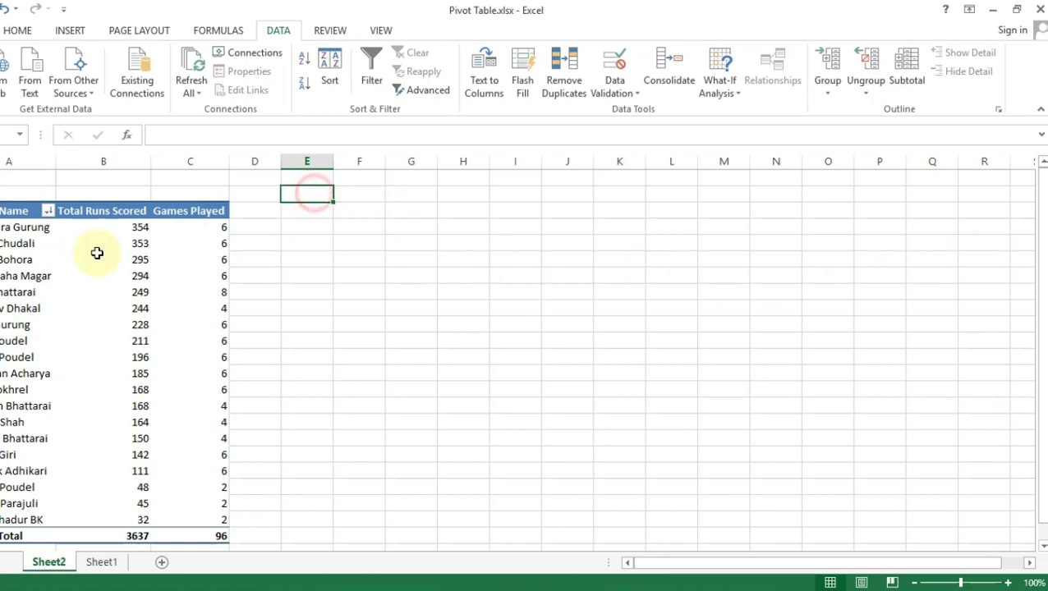
click(37, 227)
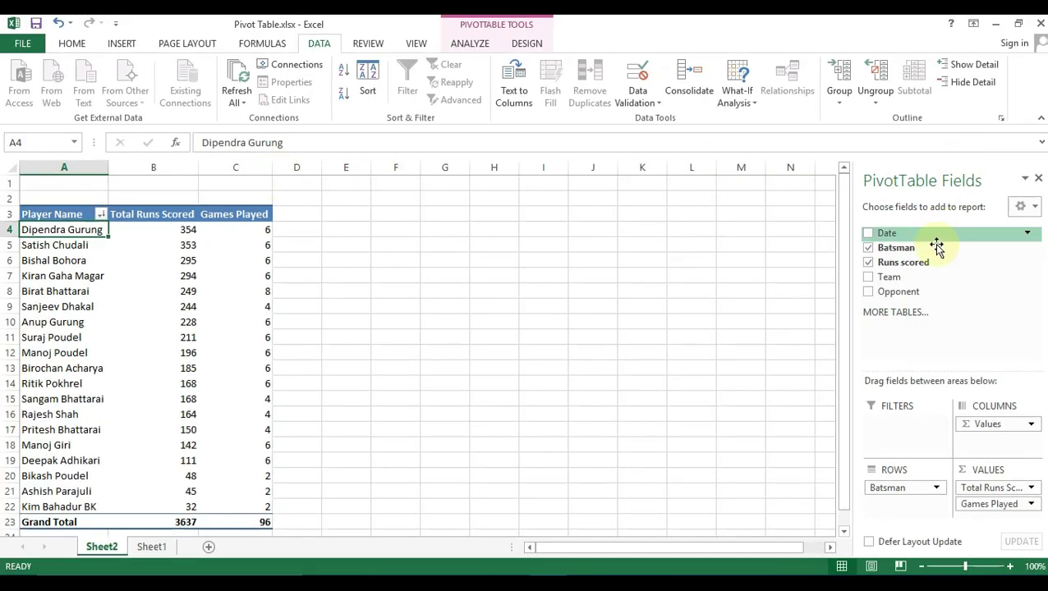
drag(894, 271, 998, 526)
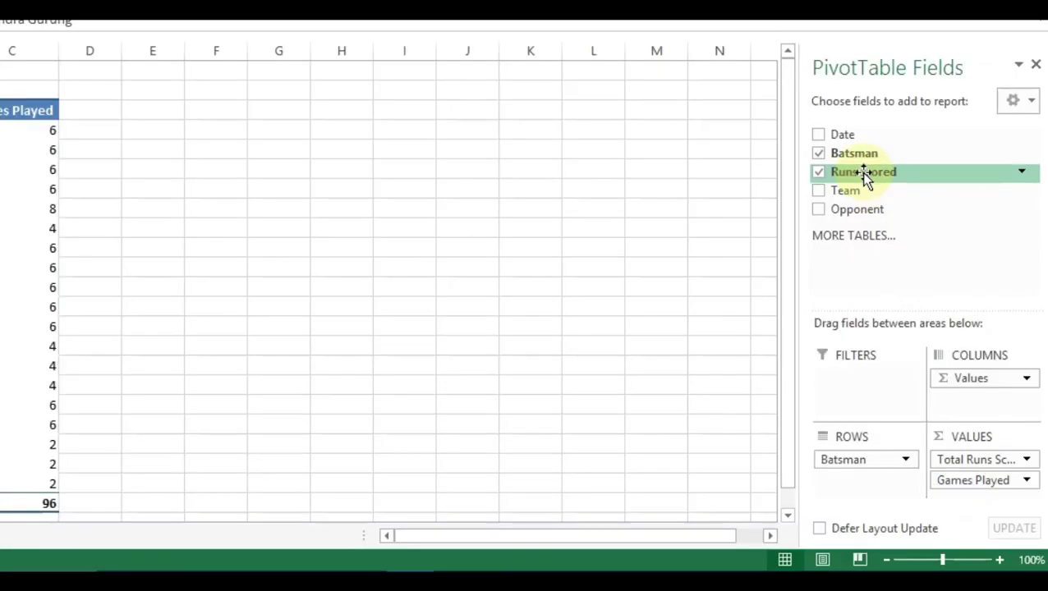
drag(904, 262, 960, 450)
drag(938, 410, 969, 492)
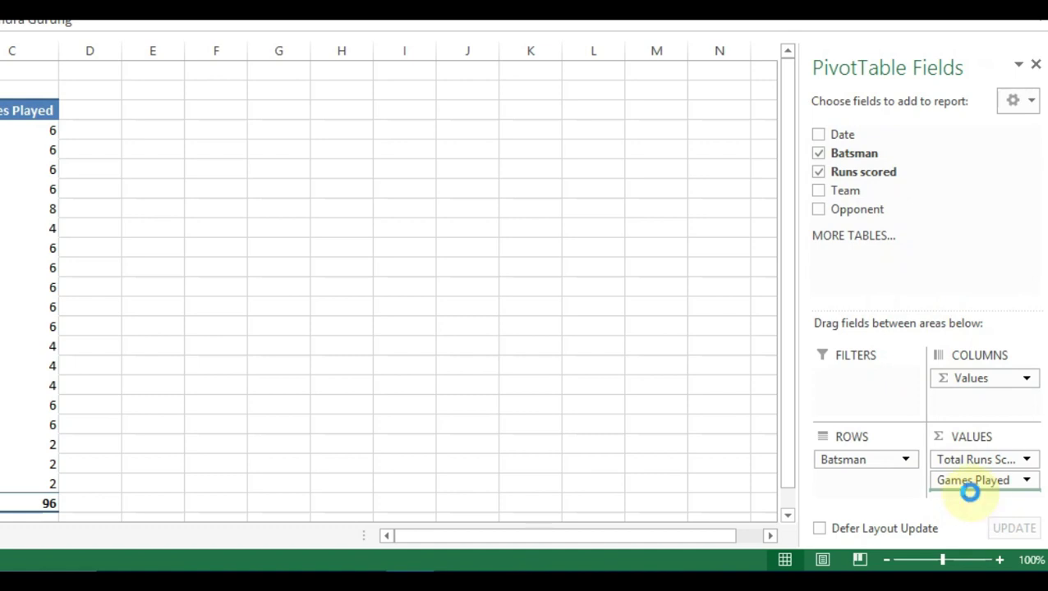
scroll(985, 488, down, 1)
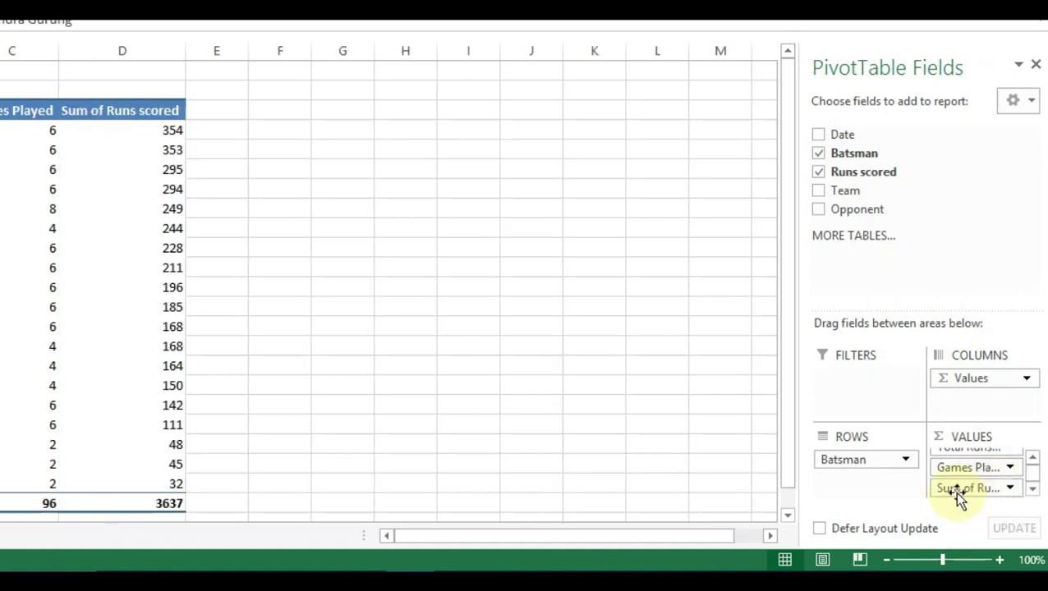
Change the newly added Runs scored value field to summarize by Average
click(1012, 489)
click(955, 471)
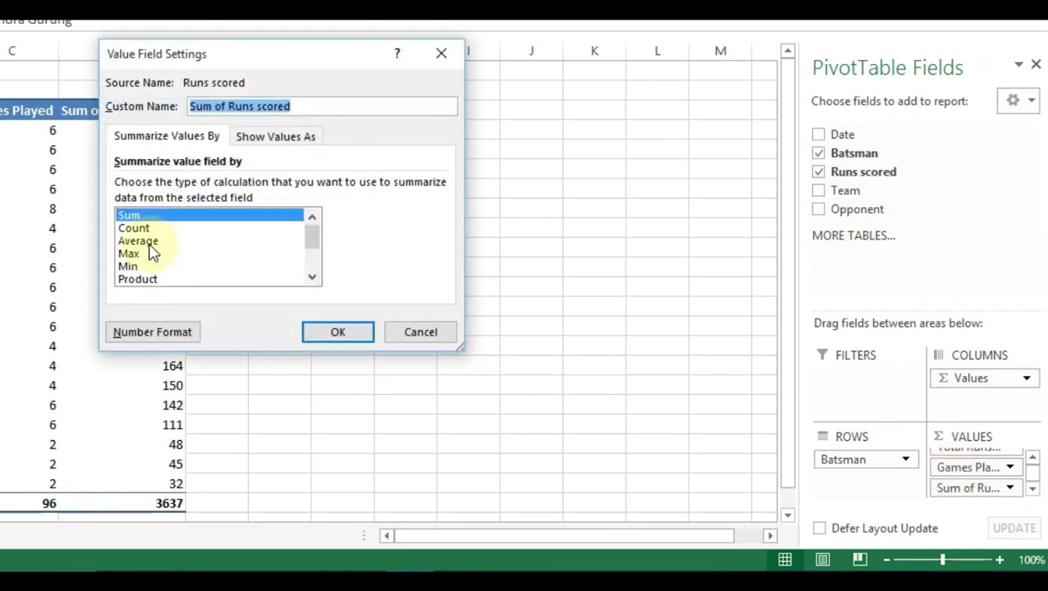
click(144, 242)
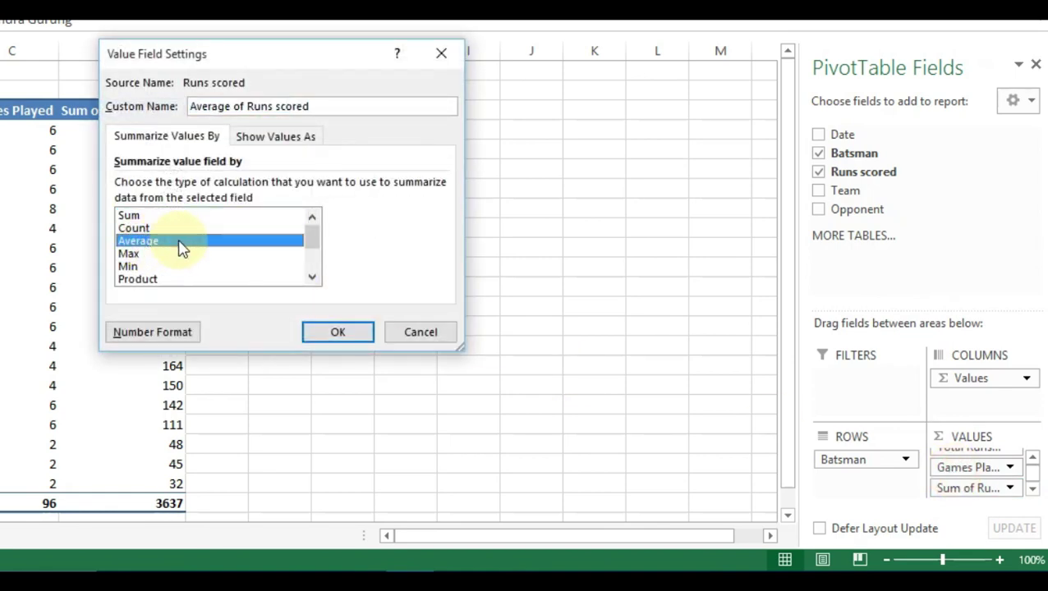
click(343, 334)
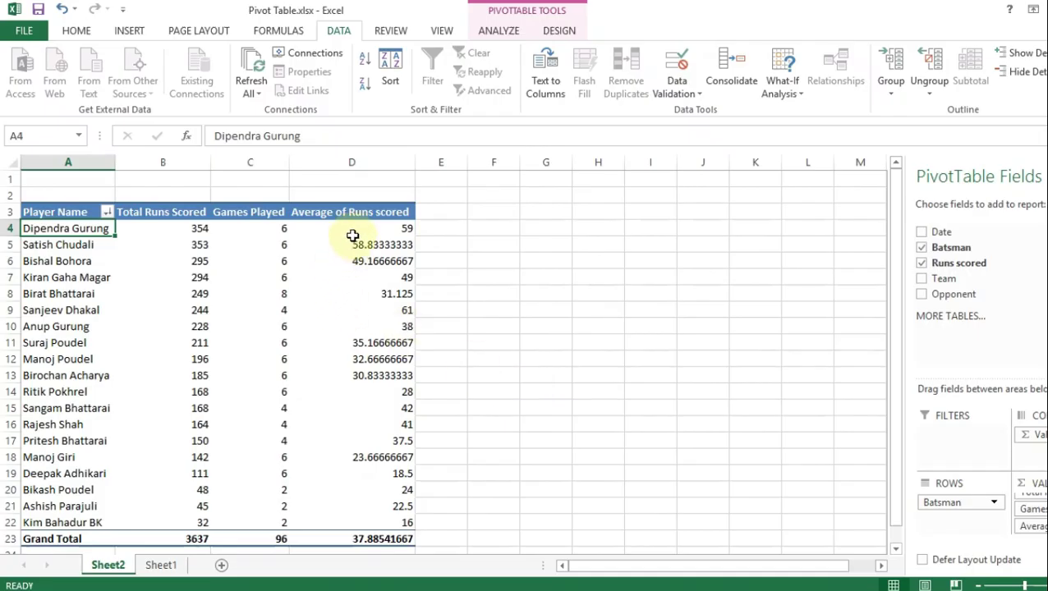
Format the Average of Runs scored field as Number with 2 decimal places and check the averages in column D
click(381, 247)
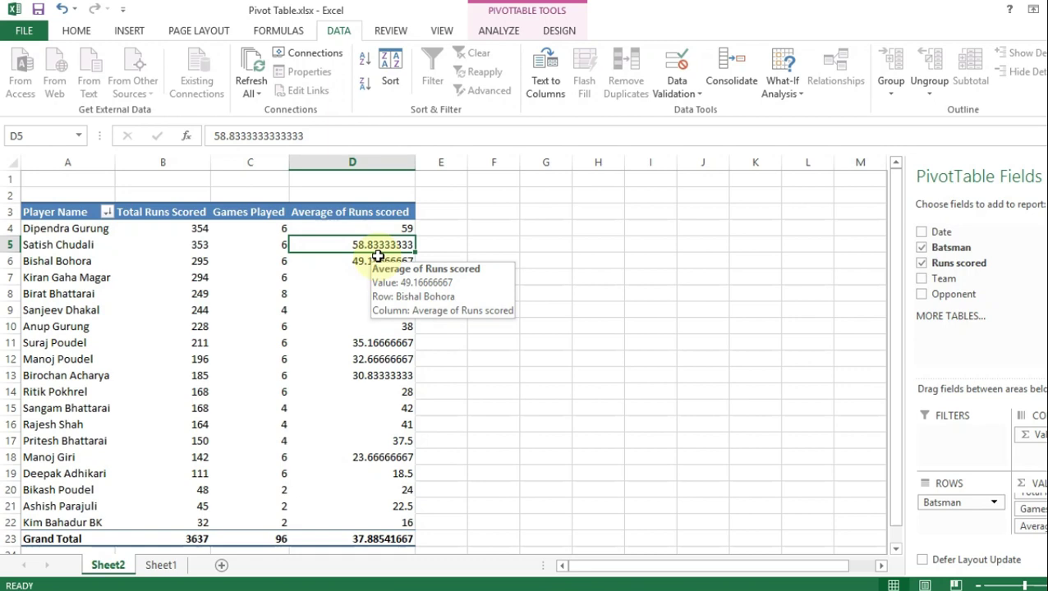
click(404, 213)
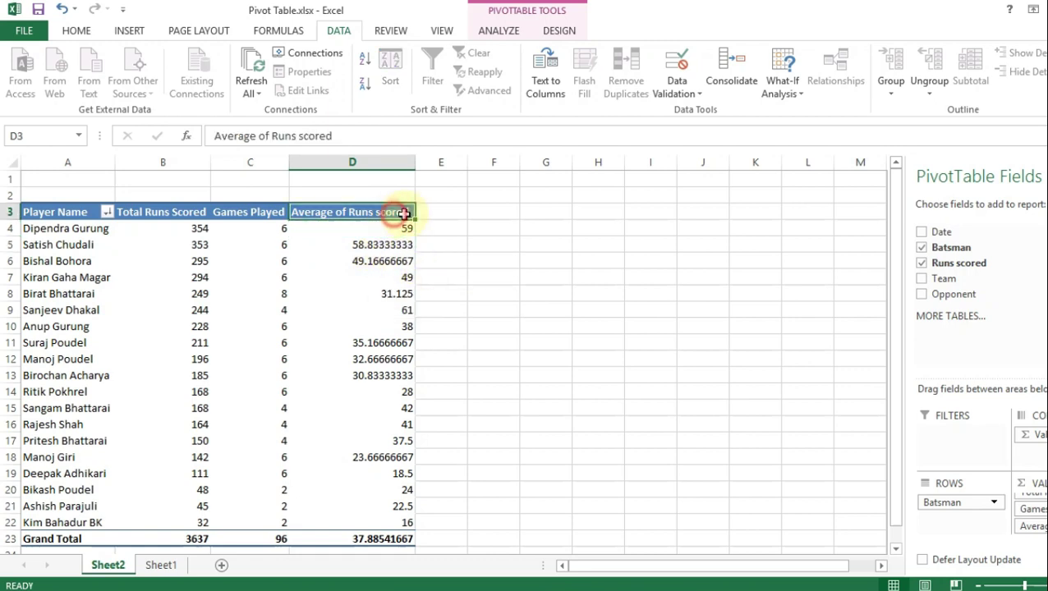
double_click(404, 213)
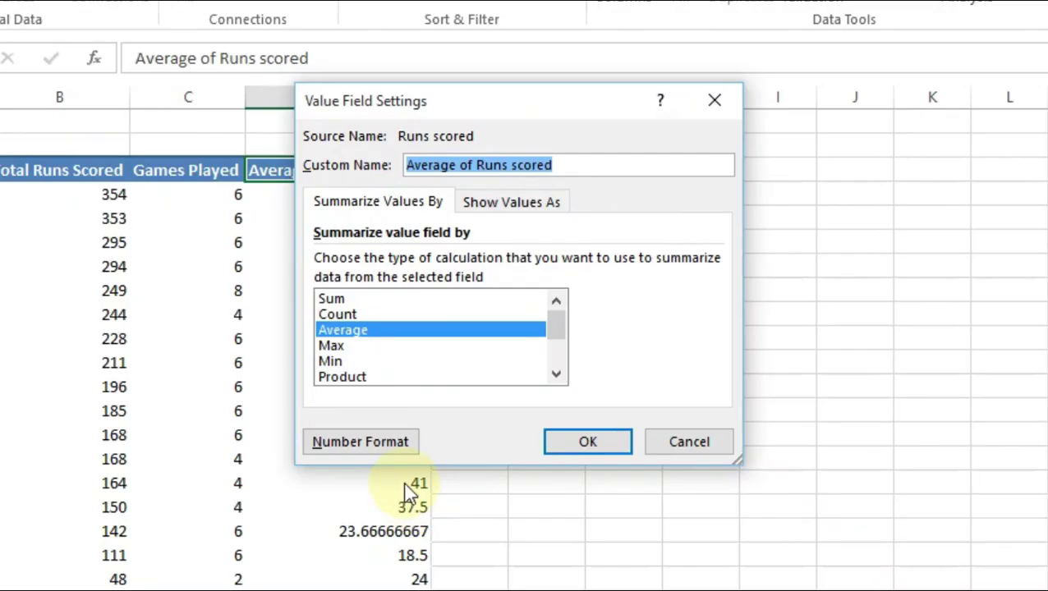
click(400, 442)
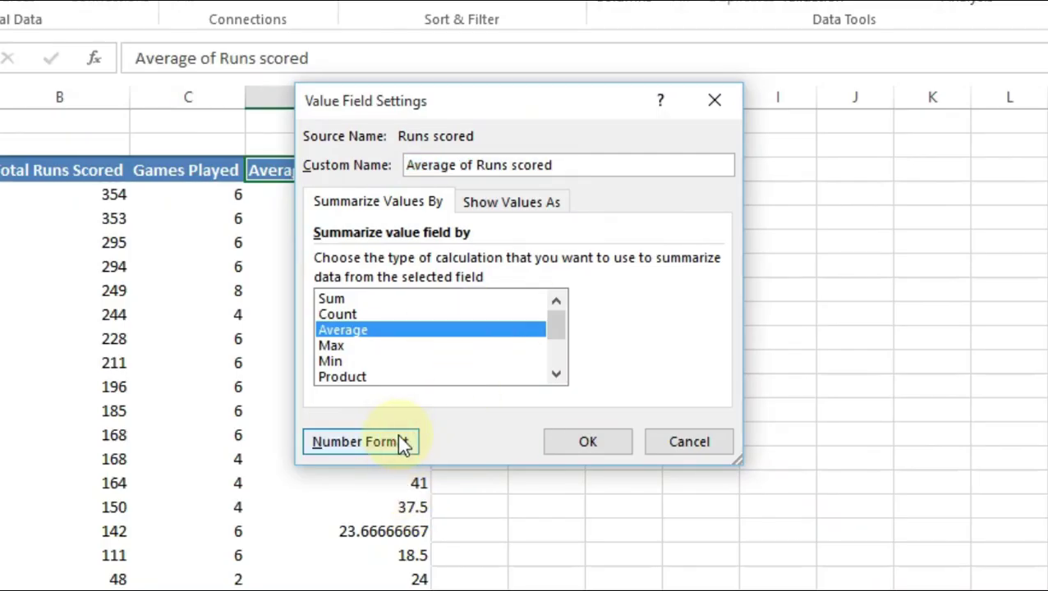
click(362, 447)
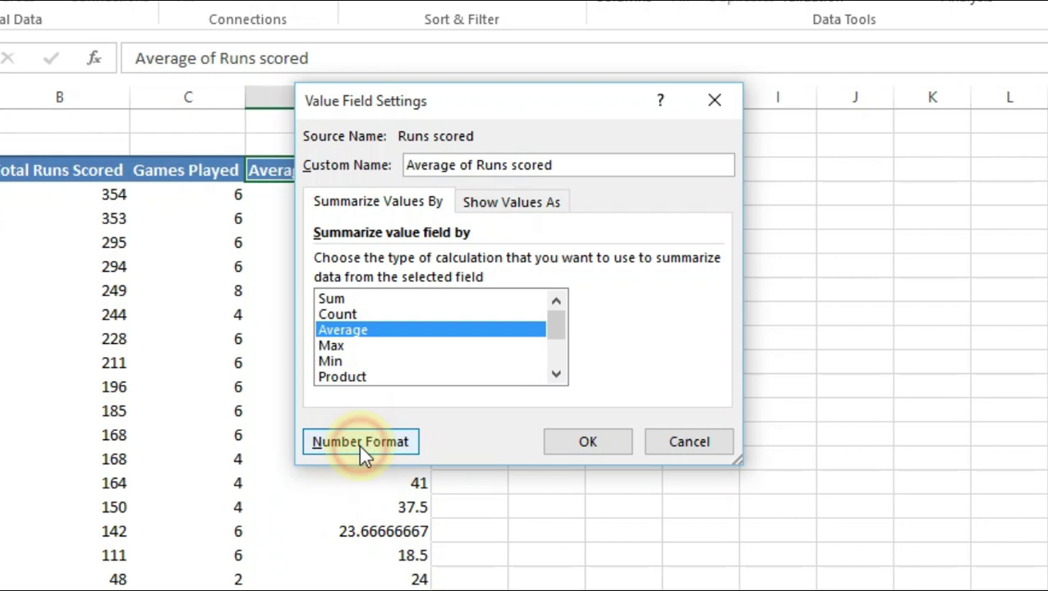
click(274, 125)
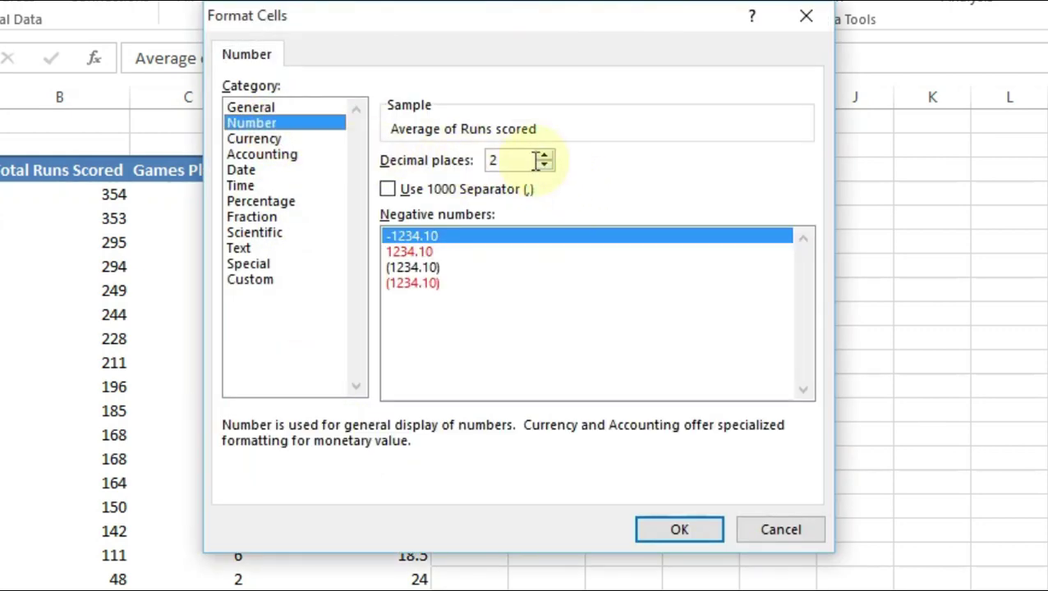
click(673, 530)
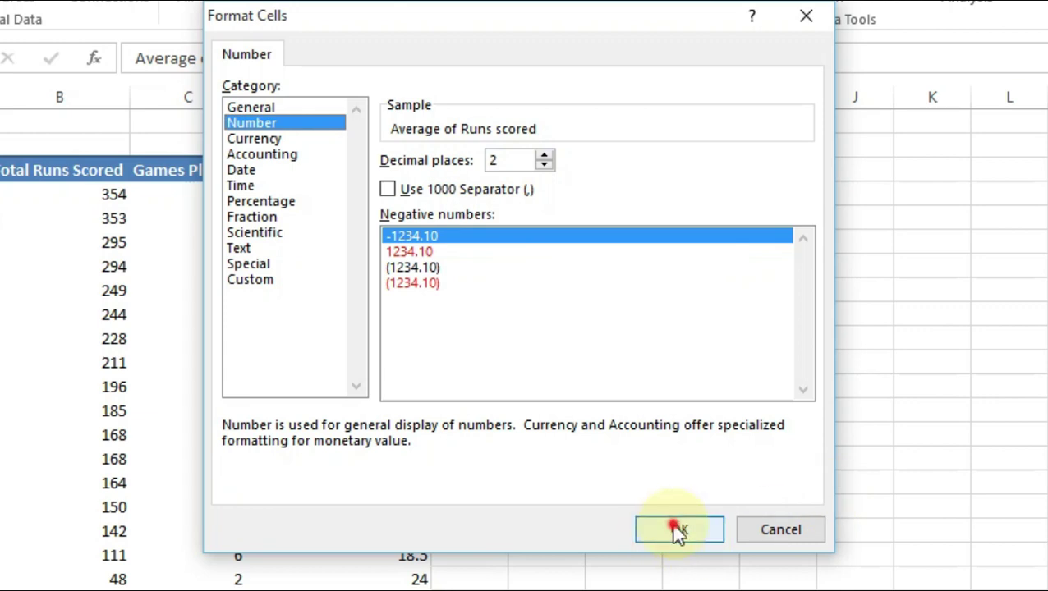
click(581, 439)
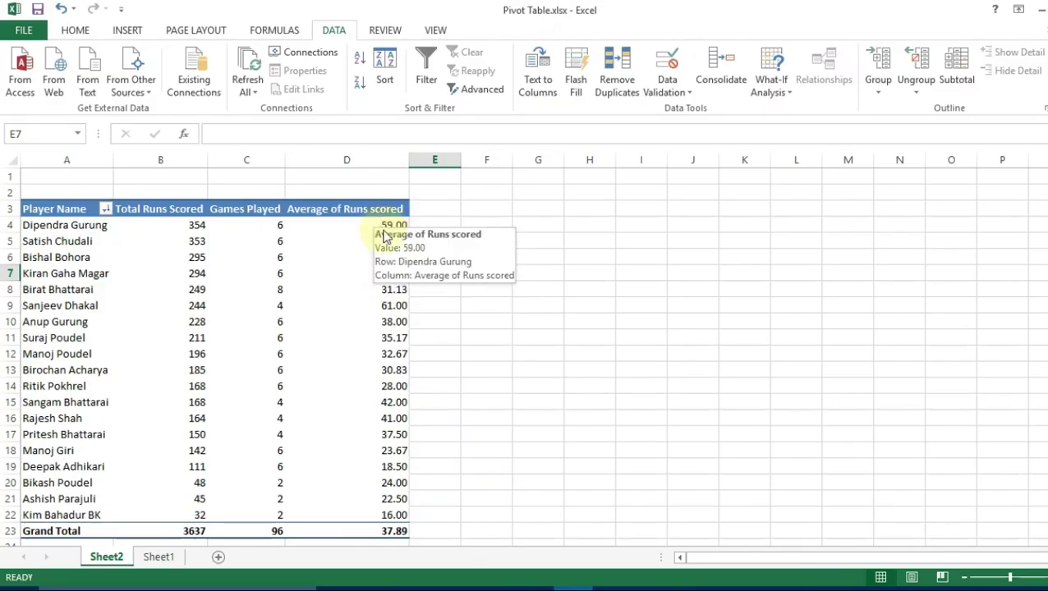
drag(381, 224, 394, 419)
click(449, 392)
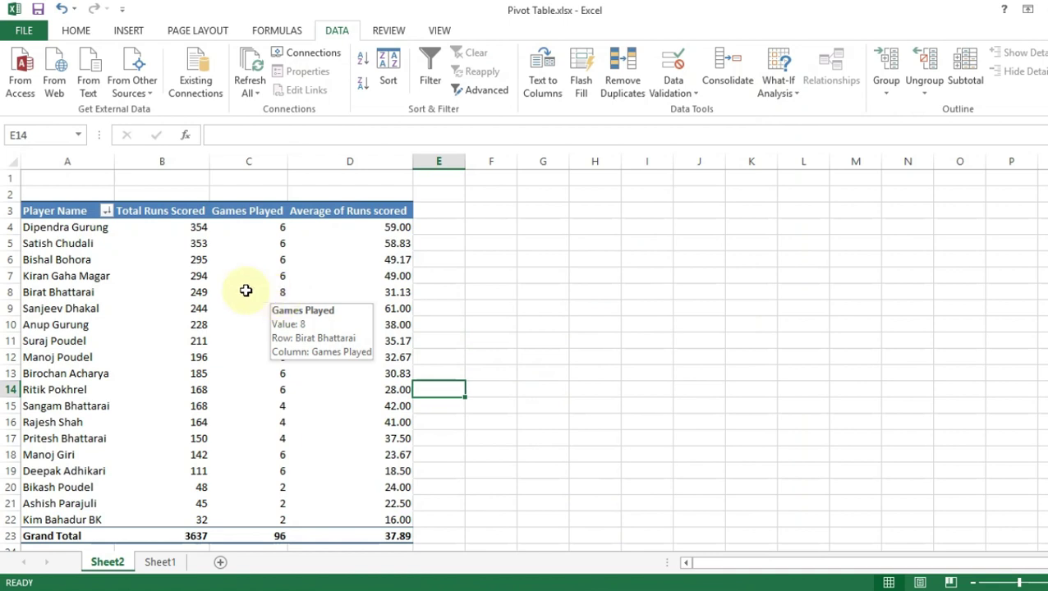
Add the Opponent field to the PivotTable as a report filter
click(59, 254)
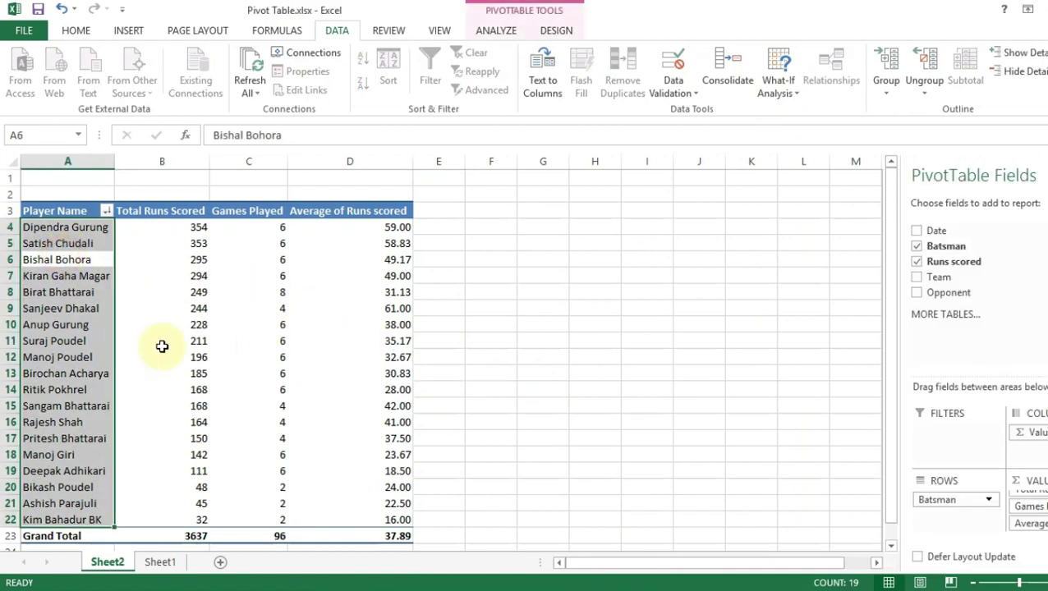
click(84, 291)
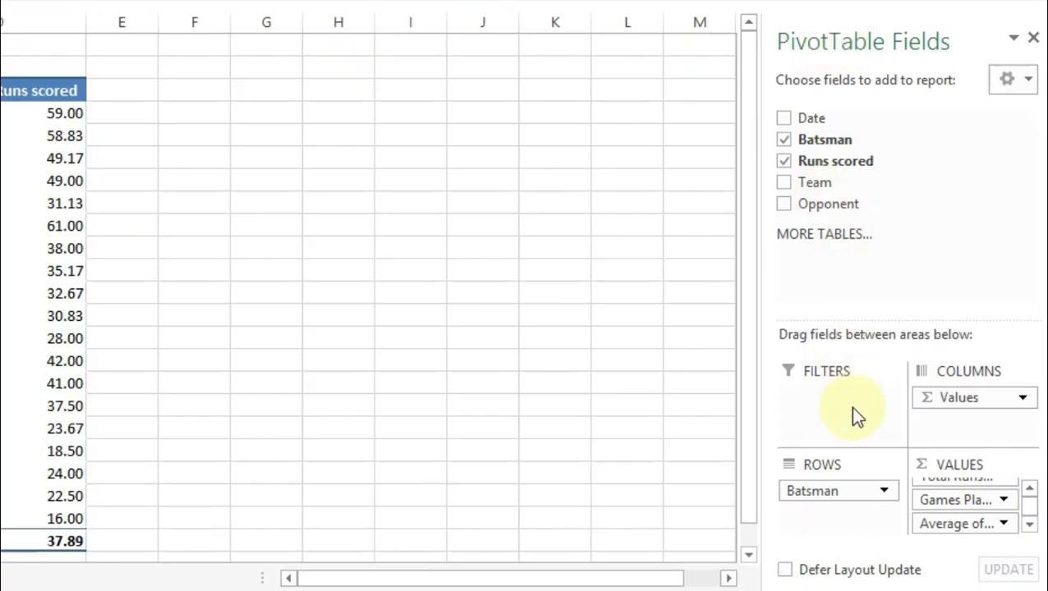
drag(821, 204, 821, 209)
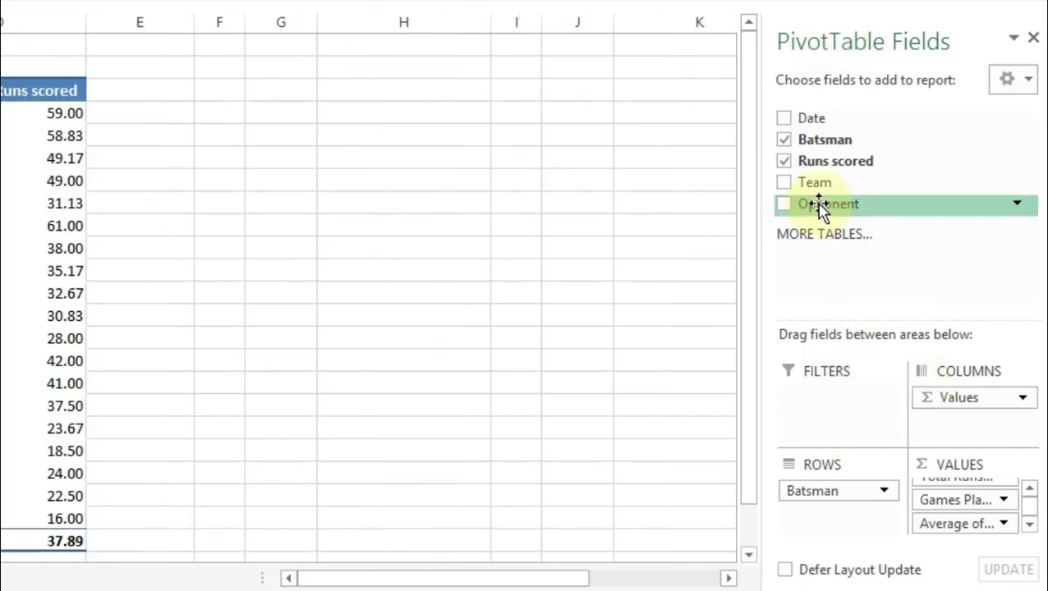
drag(821, 209, 826, 403)
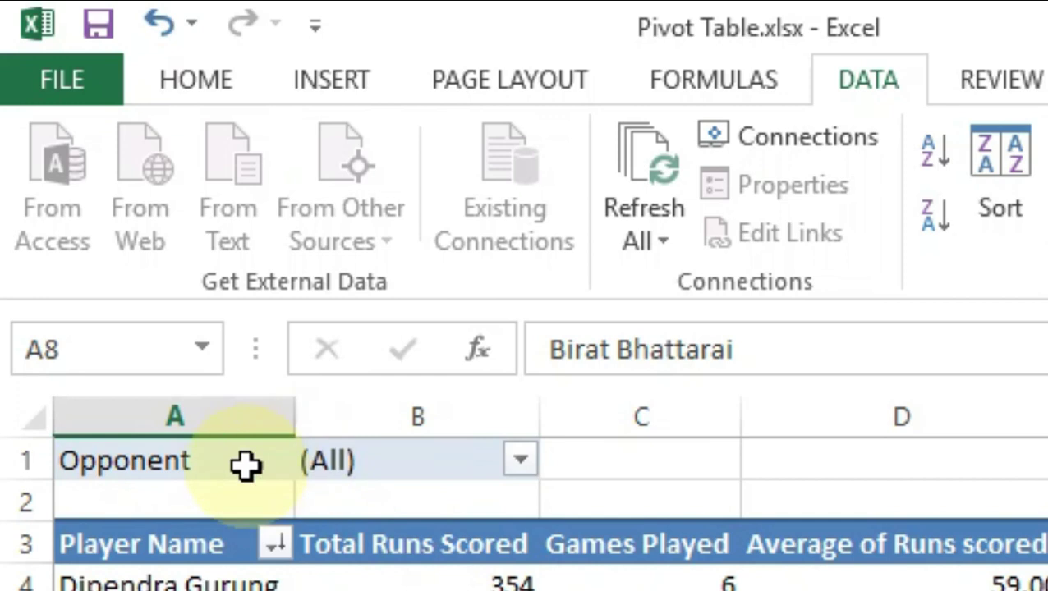
Enable multiple-item selection in the Opponent filter, keep only Surgeons, and check the filtered players' runs, games and averages
click(521, 468)
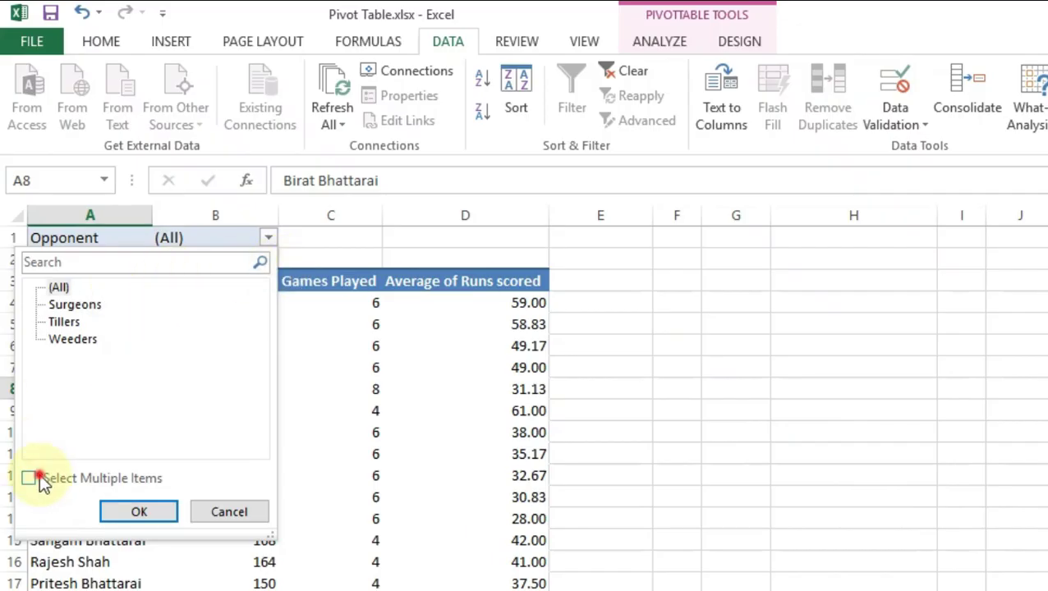
click(41, 480)
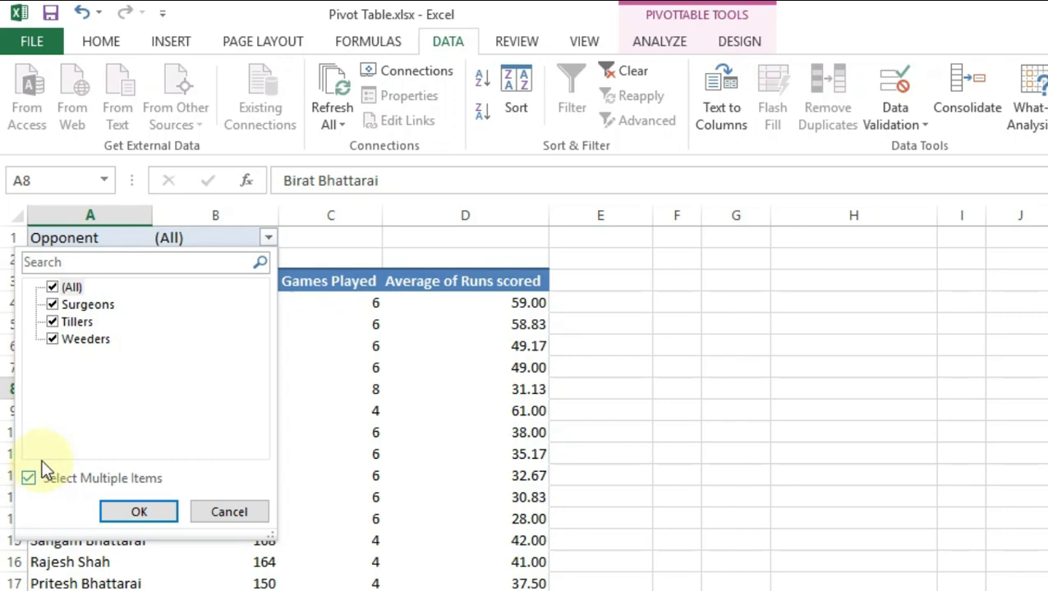
click(52, 287)
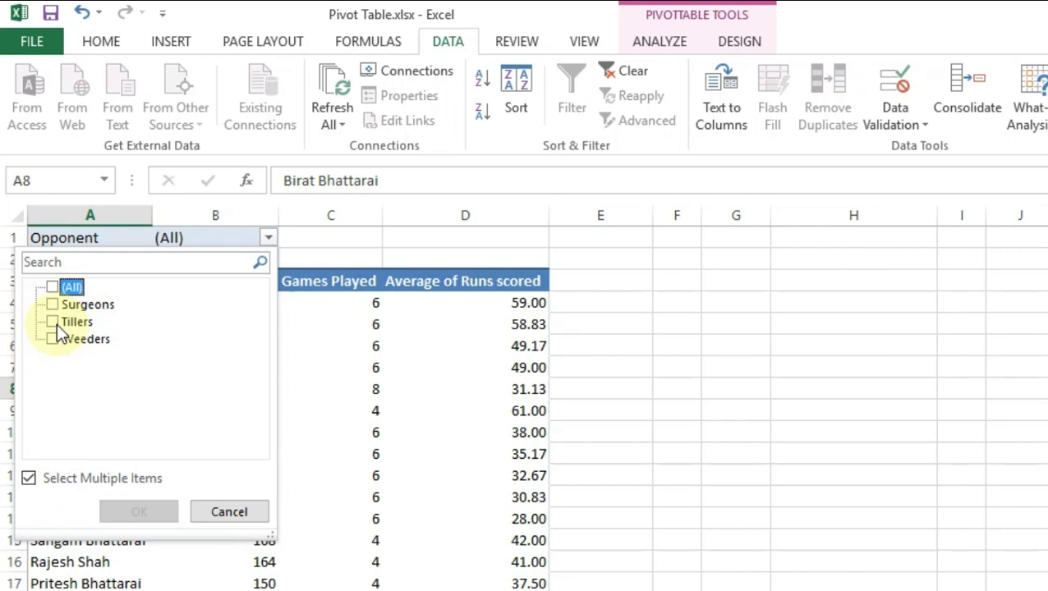
click(54, 305)
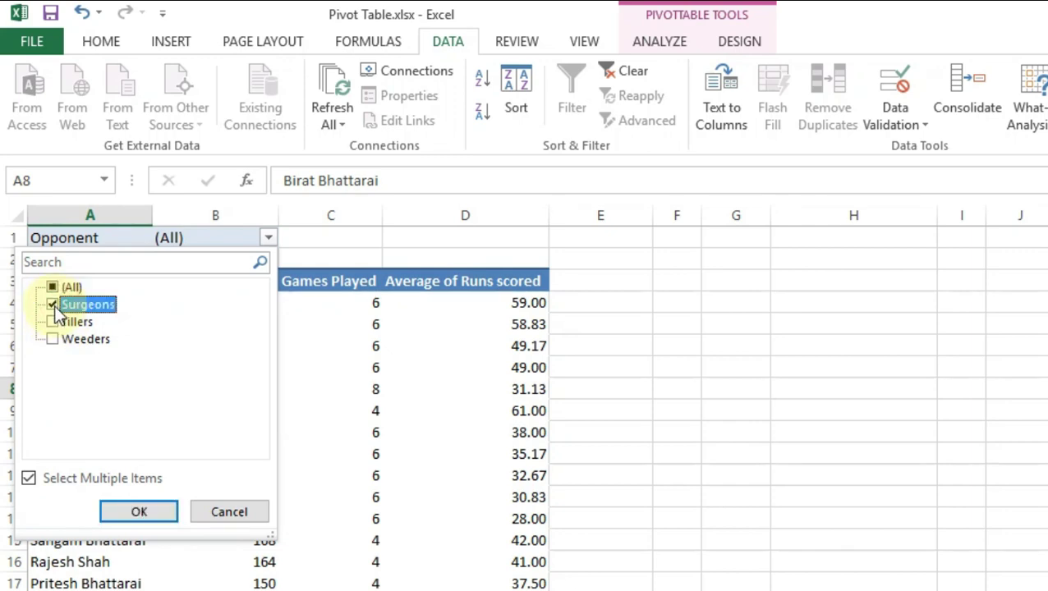
click(137, 510)
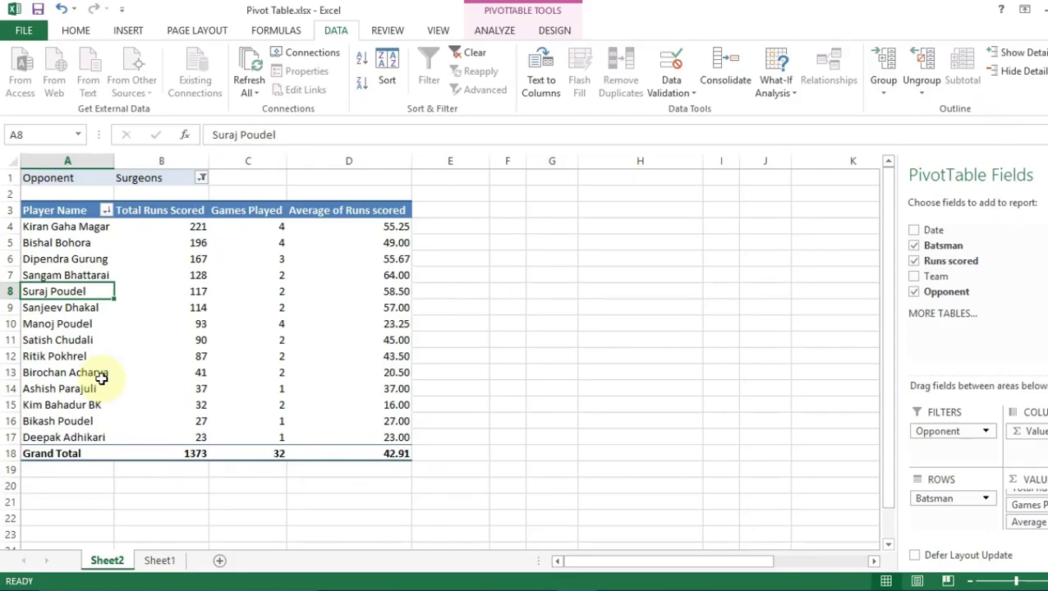
drag(88, 227, 145, 365)
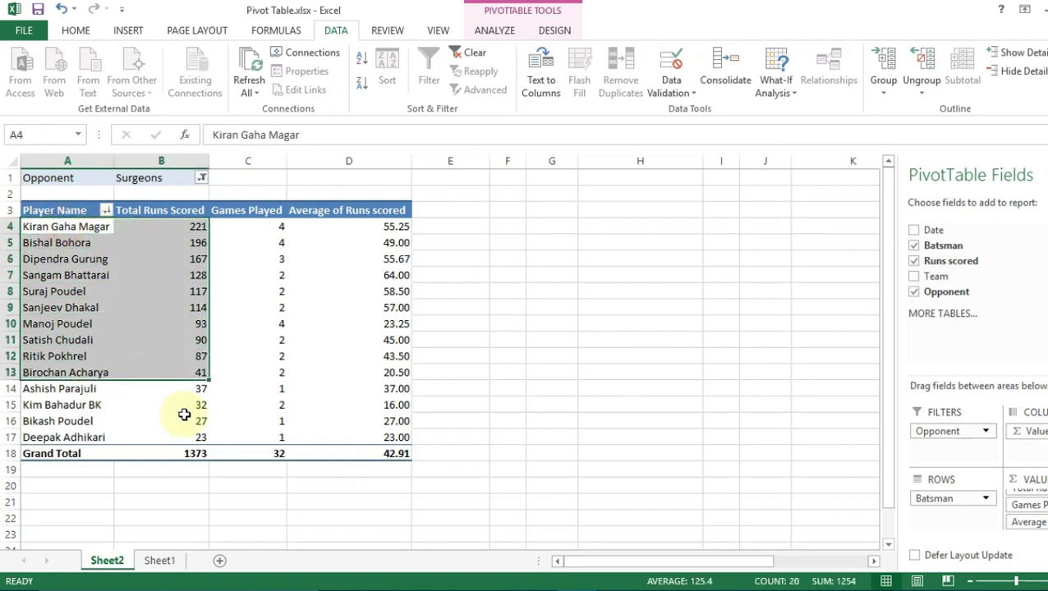
click(188, 416)
click(70, 241)
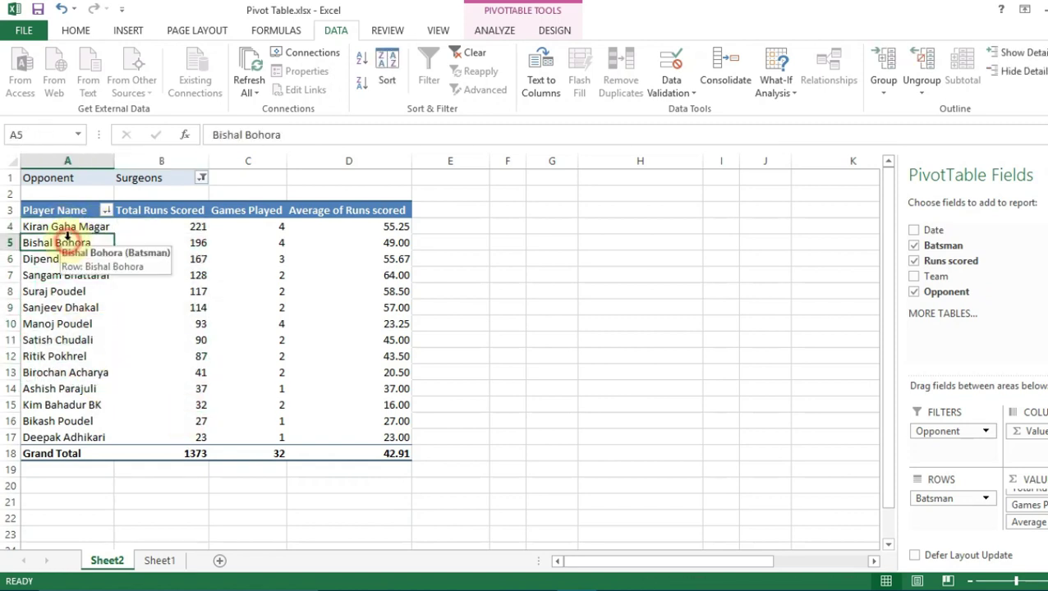
click(260, 231)
click(362, 226)
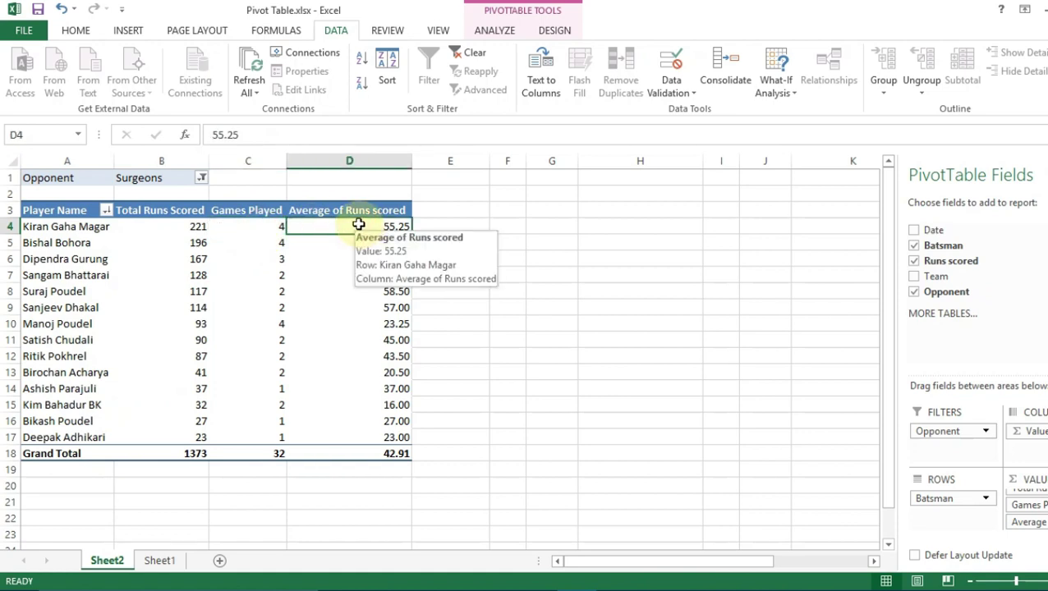
Add the Team field as a second report filter below Opponent
click(57, 210)
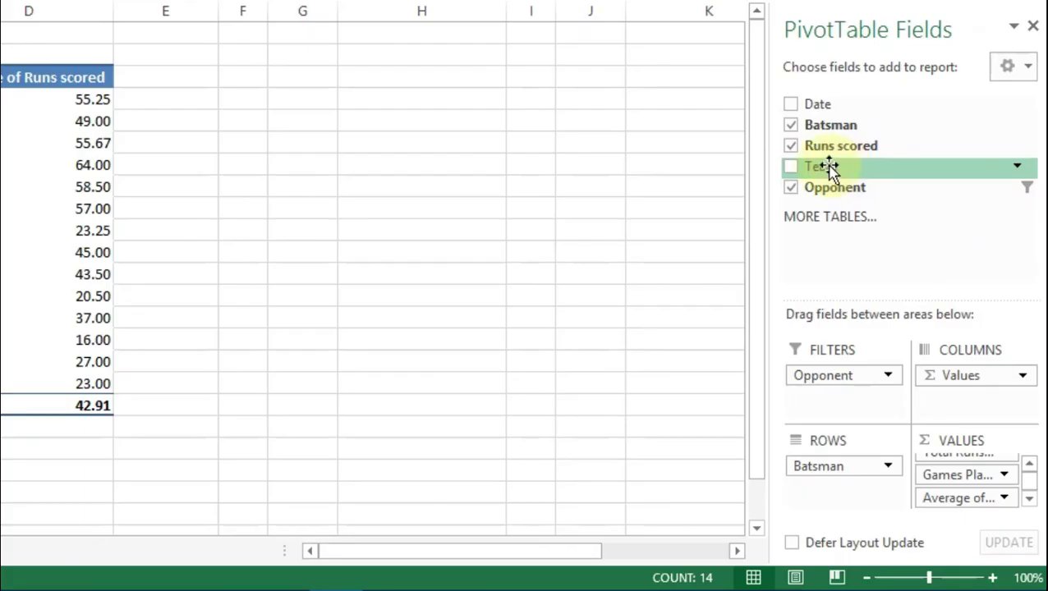
drag(941, 279, 936, 278)
drag(819, 169, 828, 397)
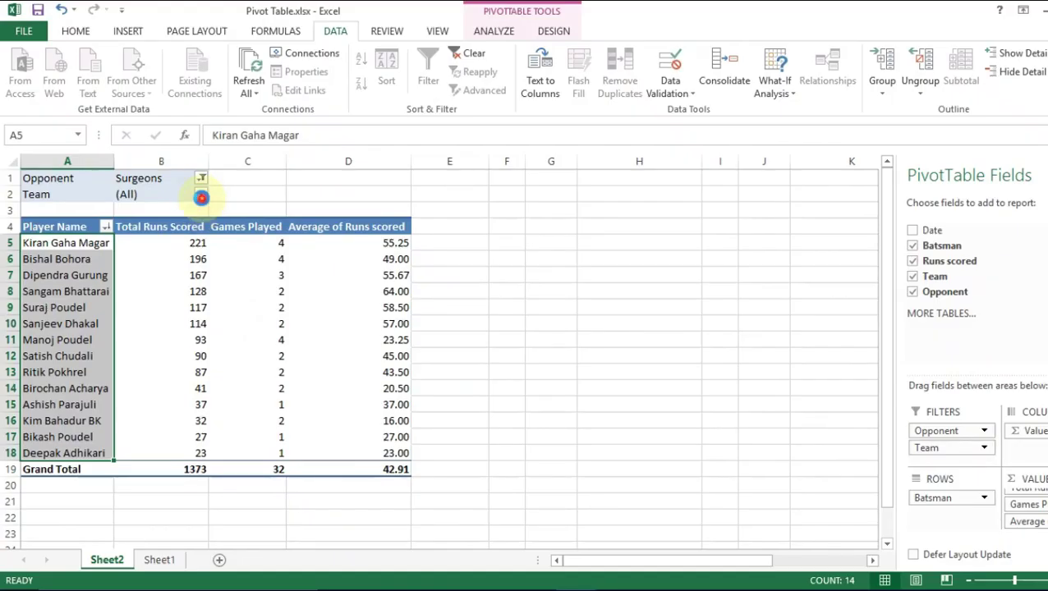
Enable multiple-item selection in the Team filter and keep only Weeders
click(202, 193)
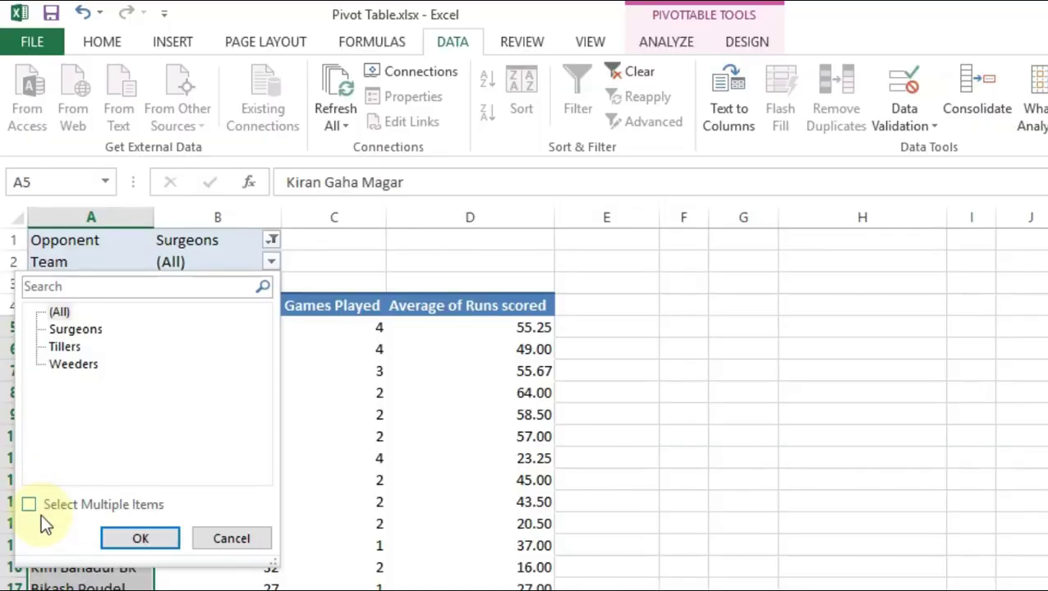
click(29, 374)
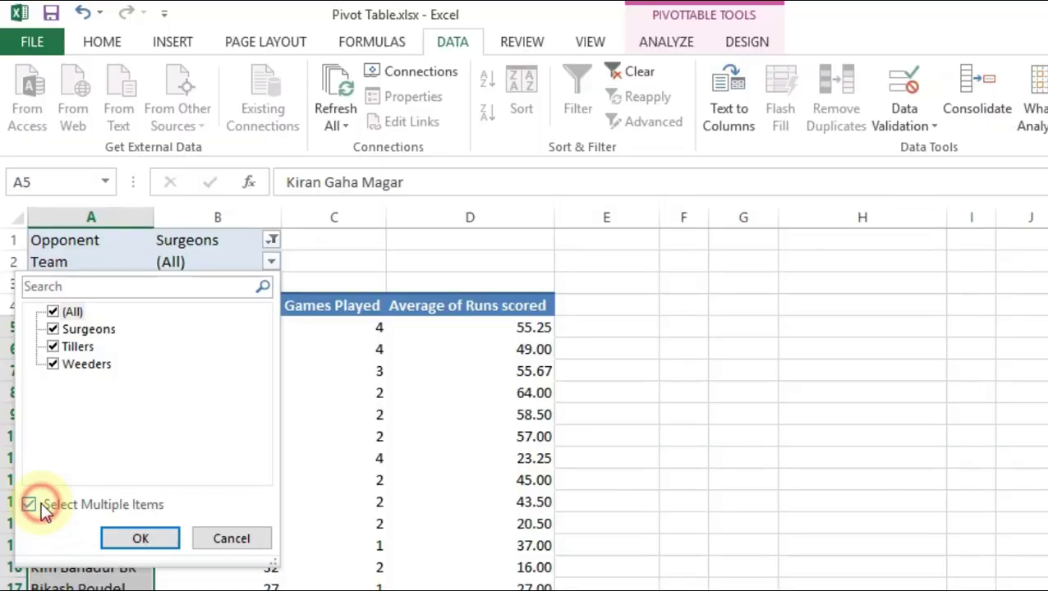
click(53, 313)
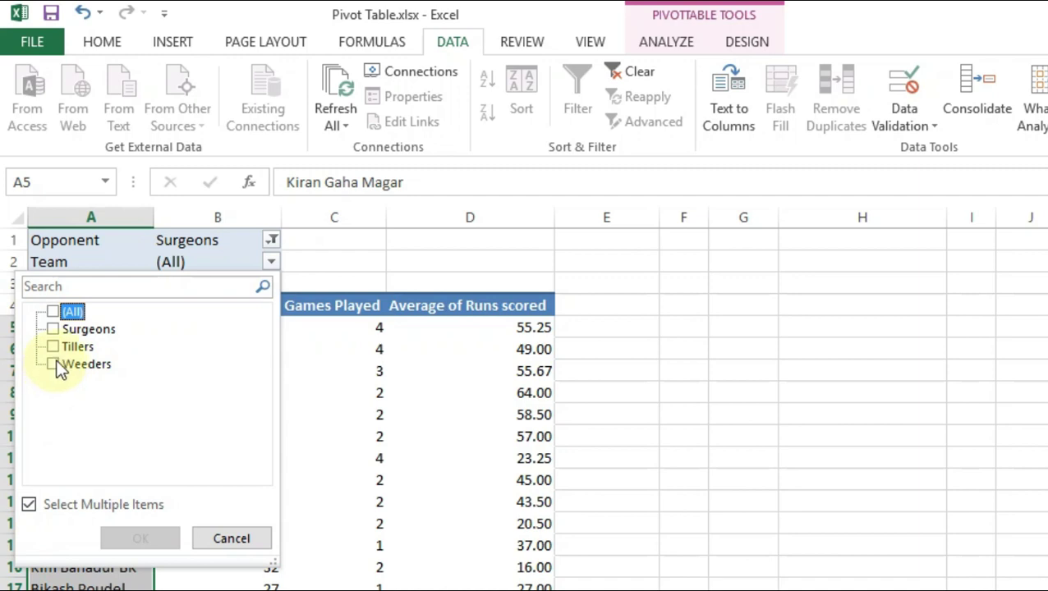
click(54, 364)
click(165, 535)
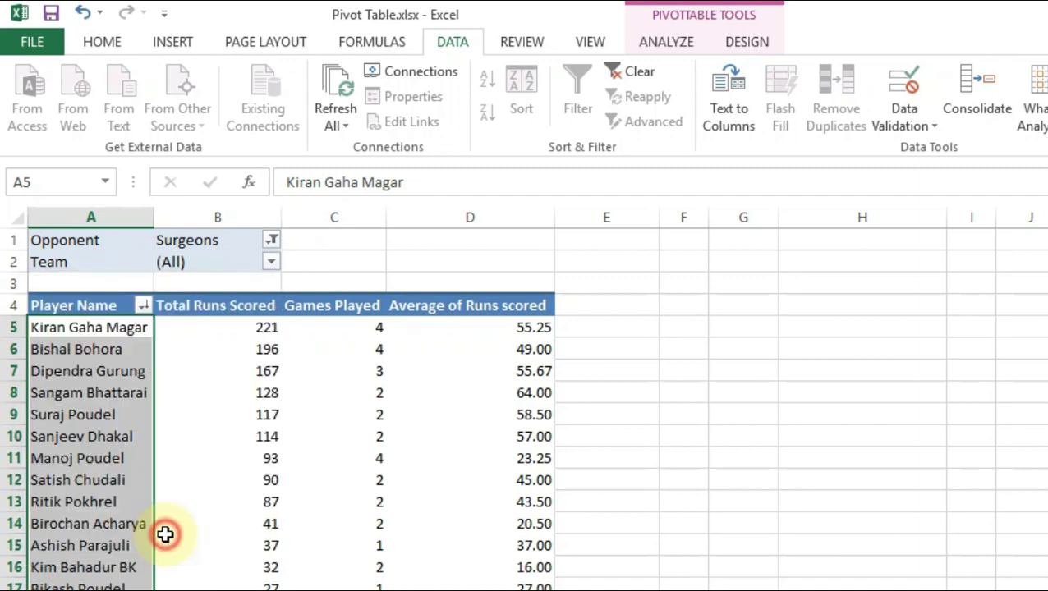
click(165, 536)
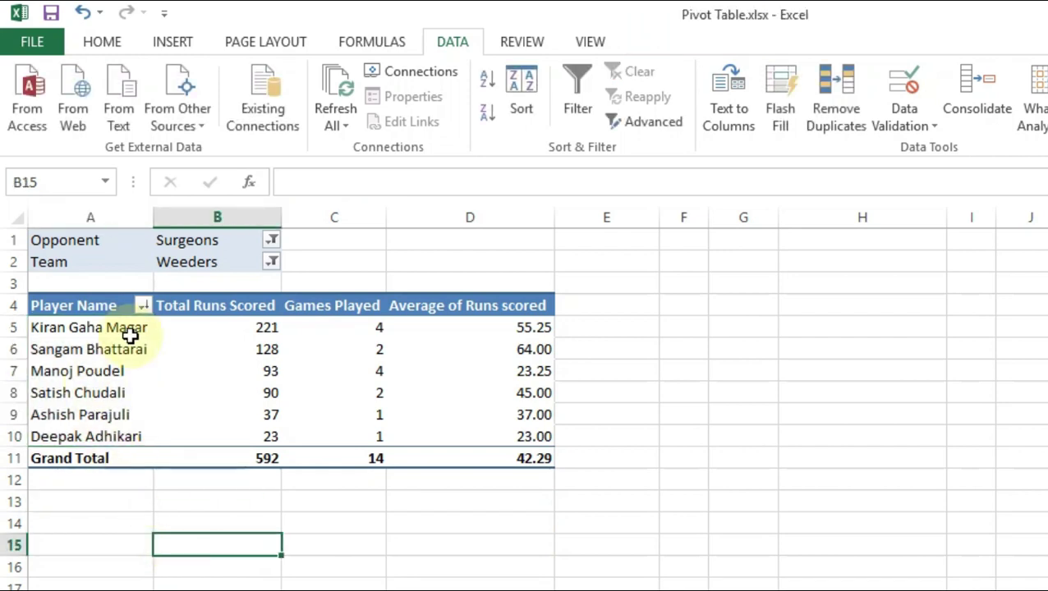
Examine the Weeders players' total runs and games played against Surgeons in the filtered PivotTable
drag(12, 327, 19, 436)
click(88, 339)
click(160, 346)
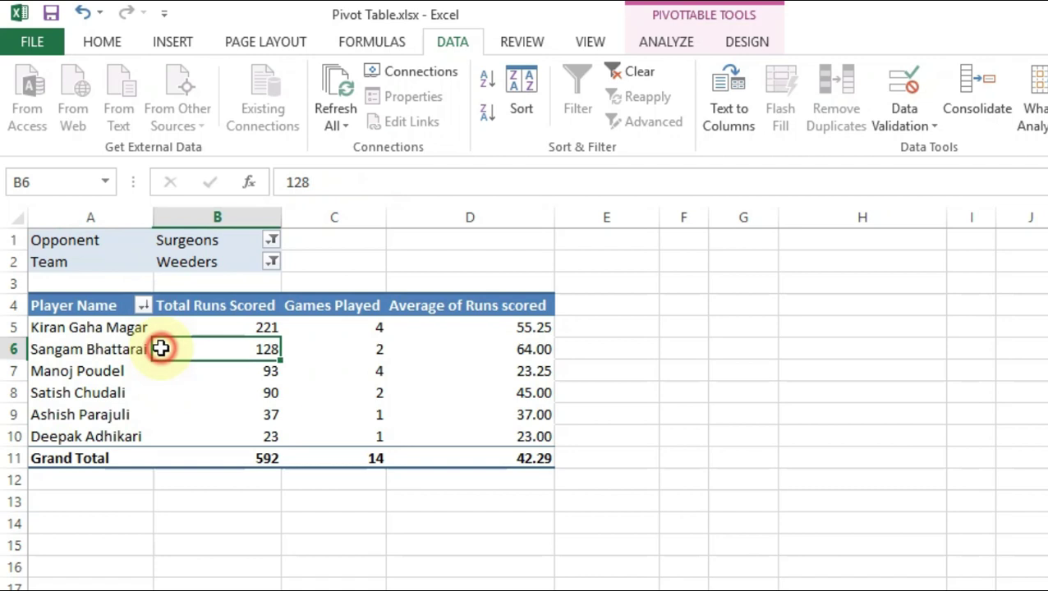
click(105, 337)
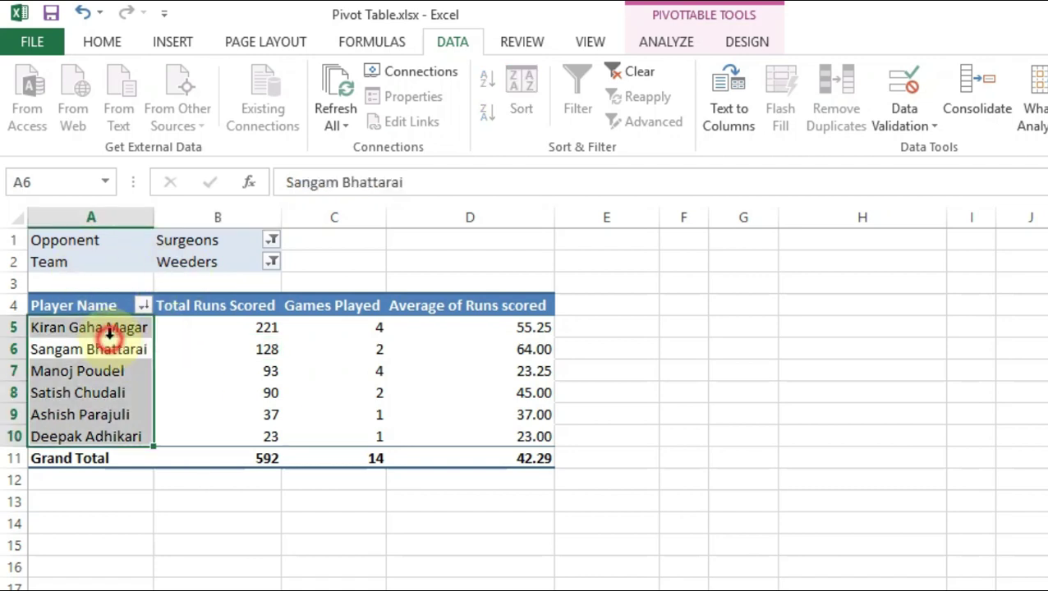
click(218, 331)
click(312, 343)
click(381, 331)
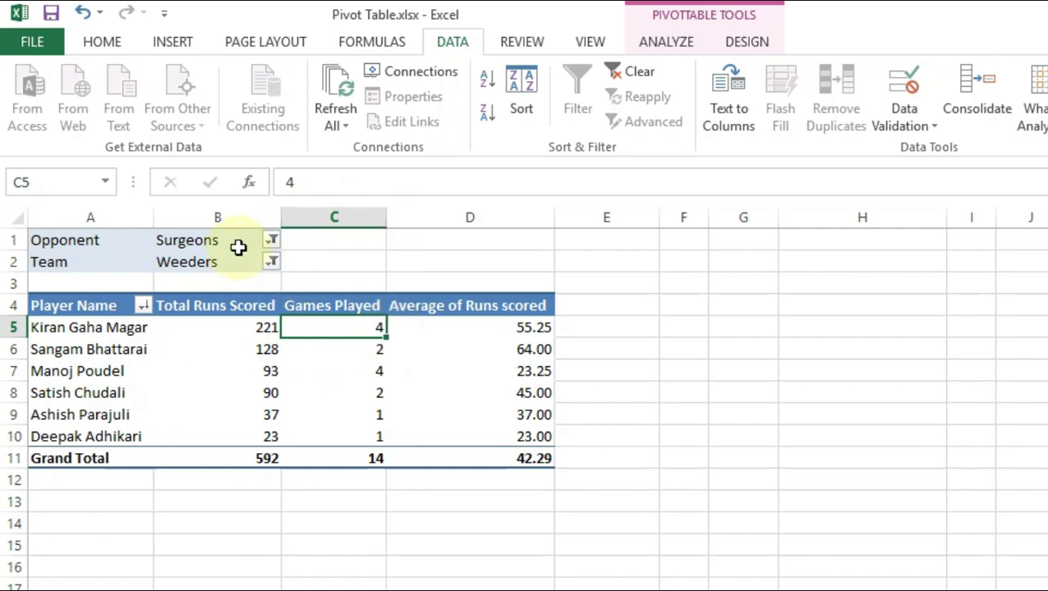
Change the Opponent filter from Surgeons to Weeders only
click(71, 240)
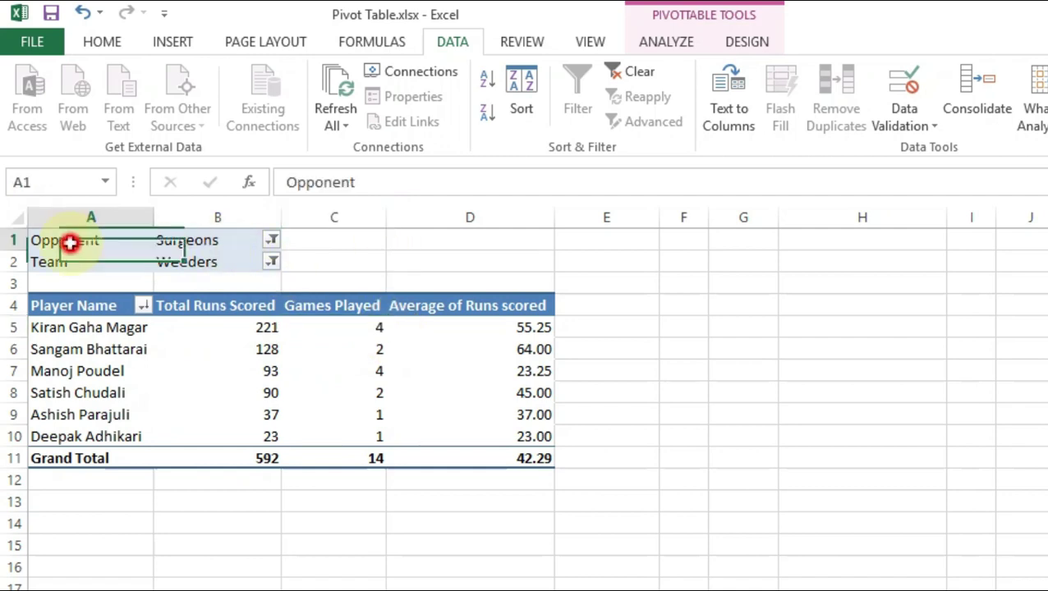
click(272, 240)
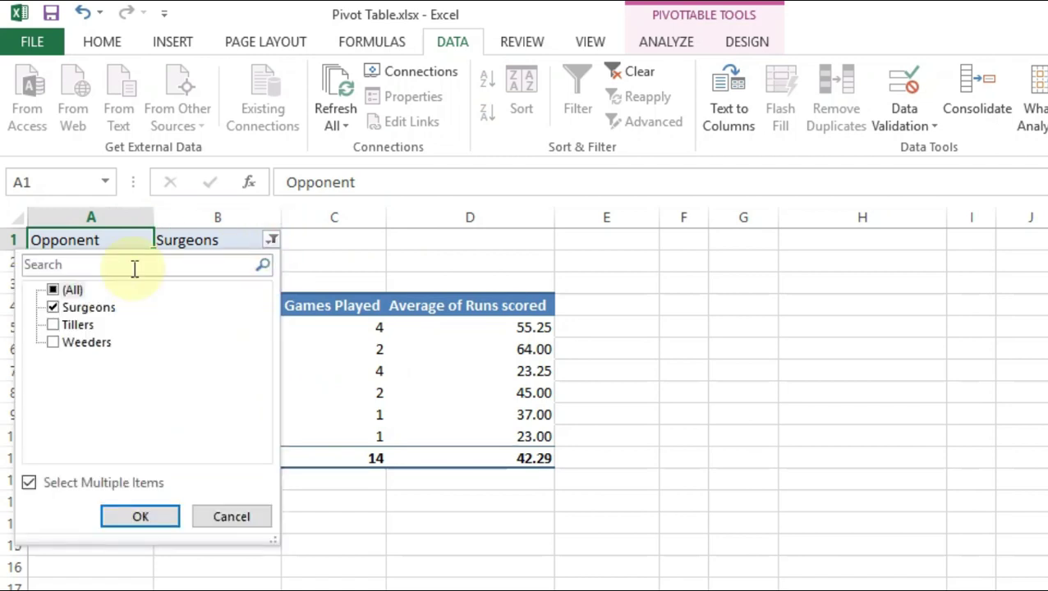
click(54, 307)
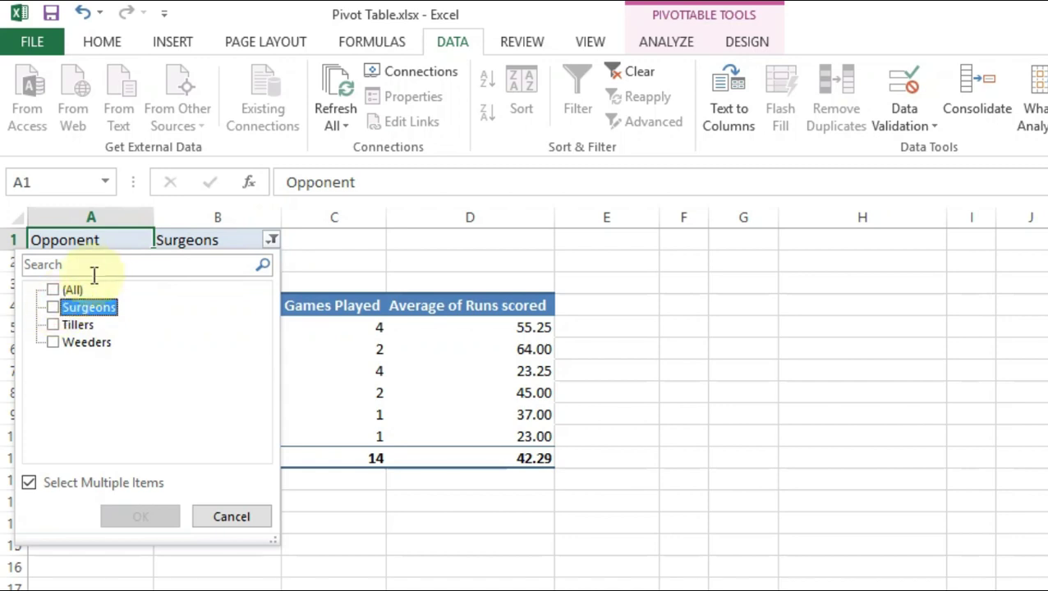
click(54, 344)
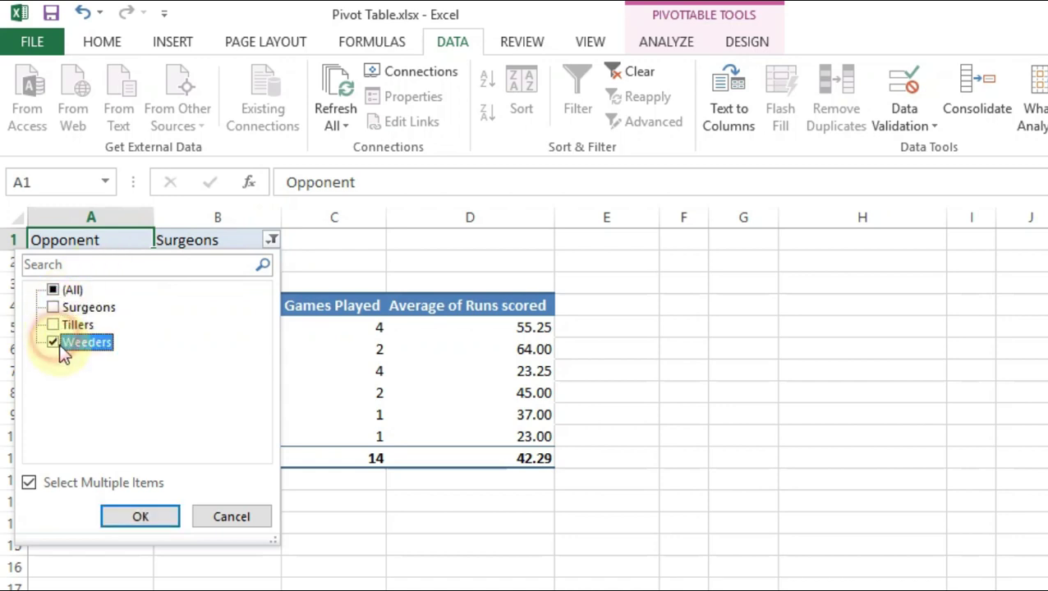
click(152, 519)
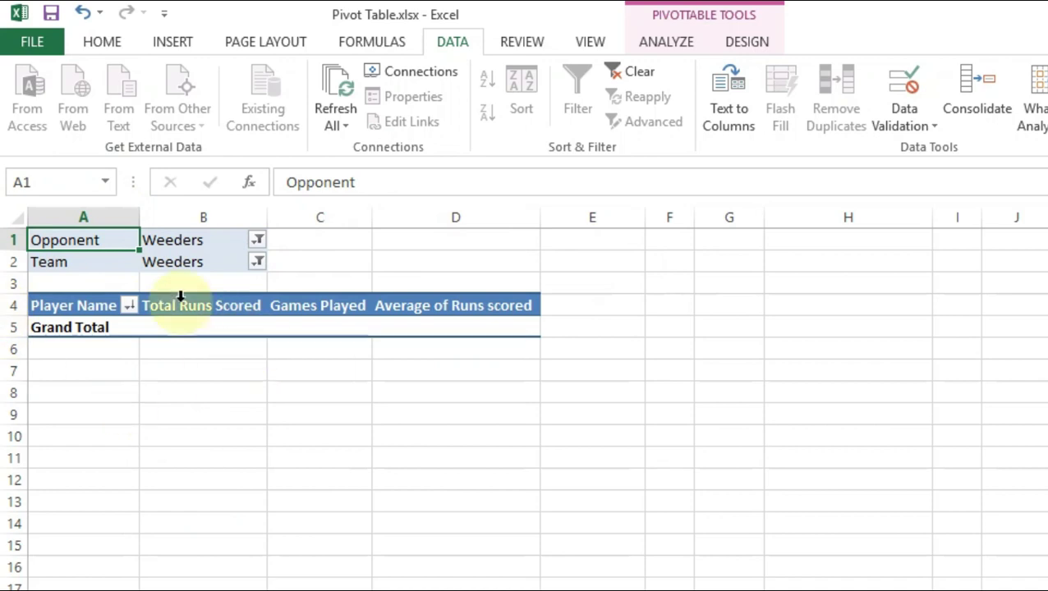
Change the Team filter from Weeders to Surgeons only and check the listed players' runs, games and averages
click(73, 262)
click(258, 262)
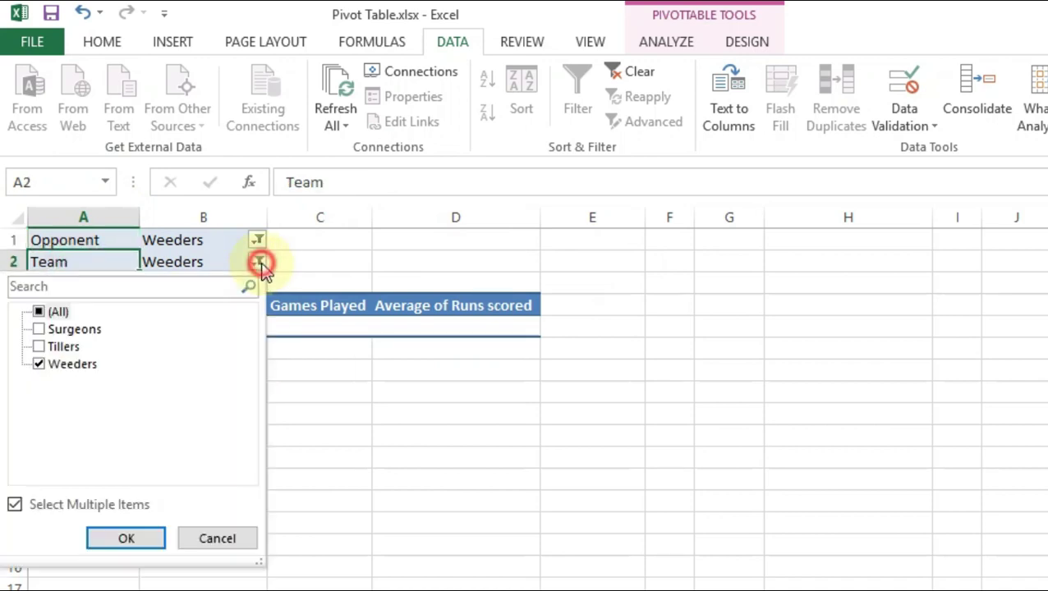
click(39, 330)
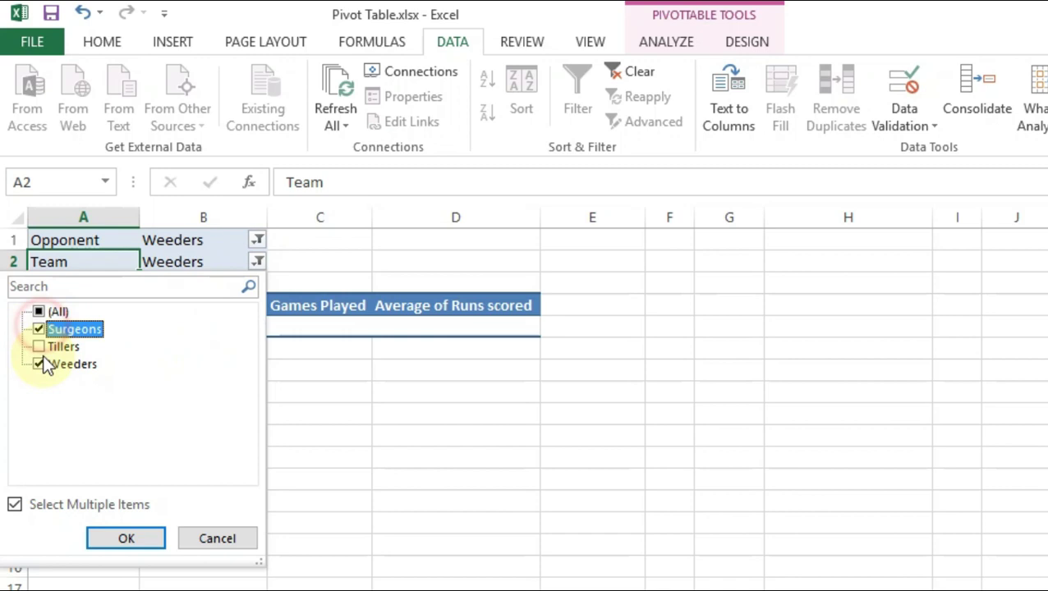
click(41, 364)
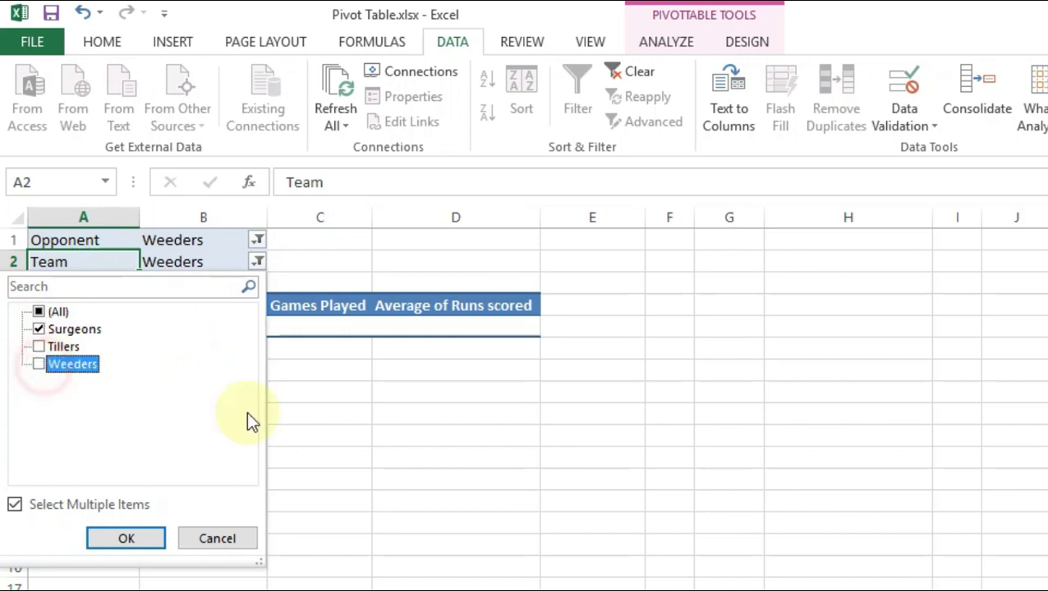
click(147, 540)
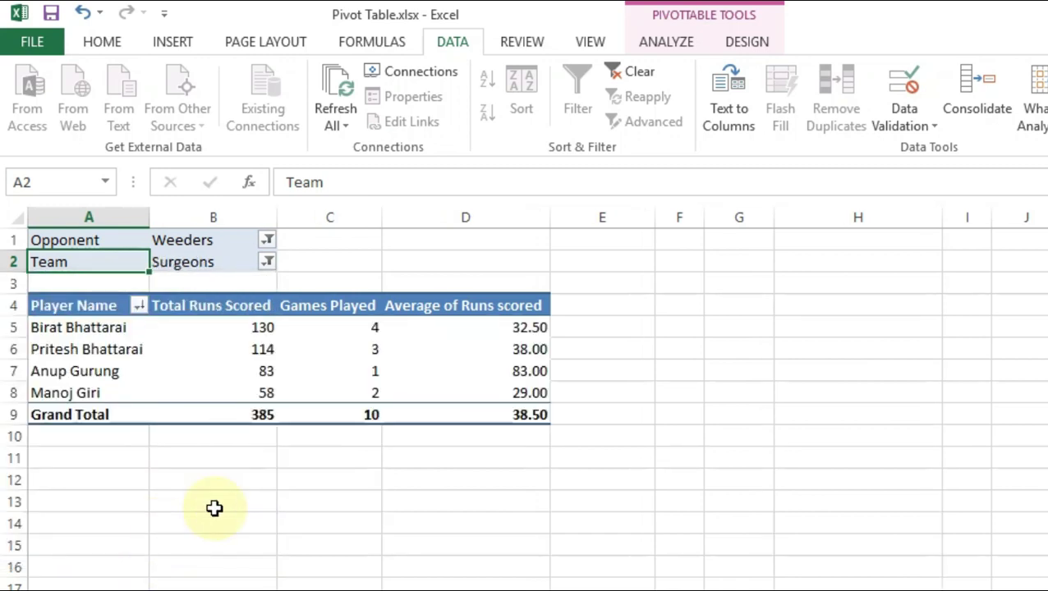
drag(82, 327, 503, 398)
click(618, 405)
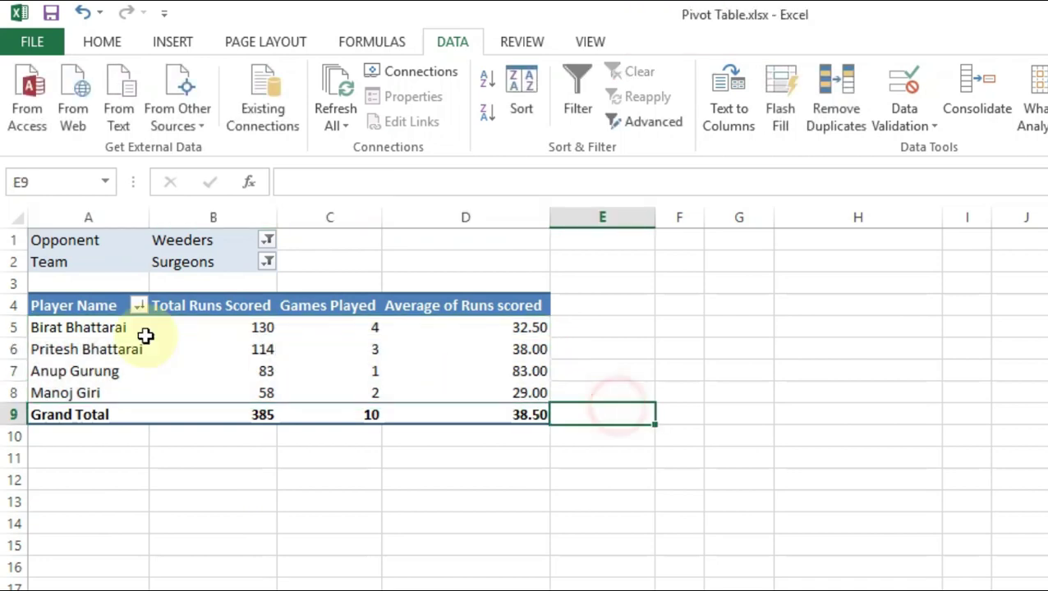
click(49, 328)
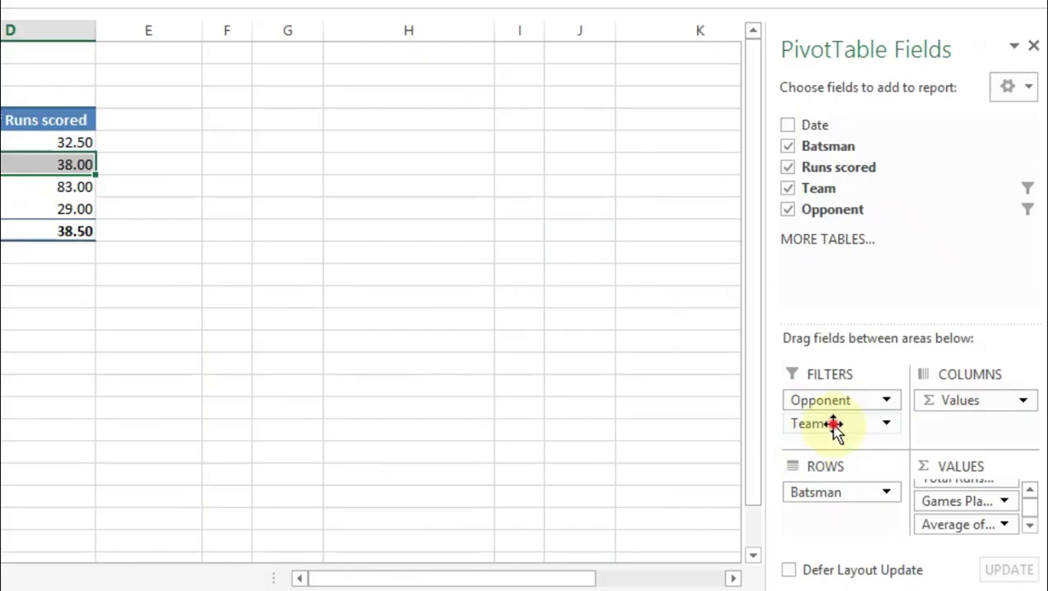
Remove the Team and Opponent fields from the report filters and review the full player list
drag(950, 452, 951, 283)
drag(829, 389, 843, 229)
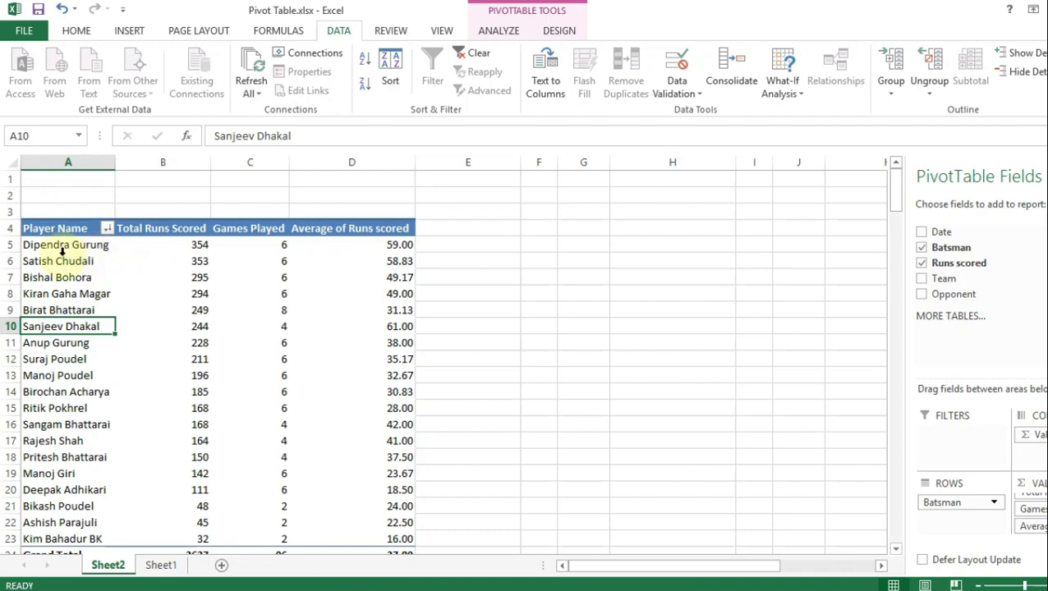
drag(59, 248, 351, 445)
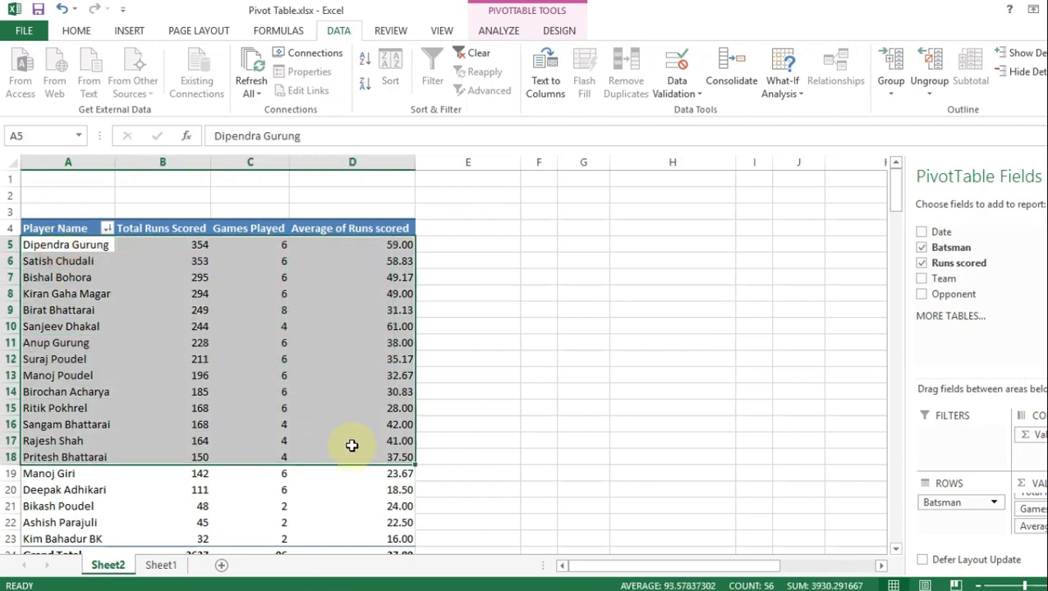